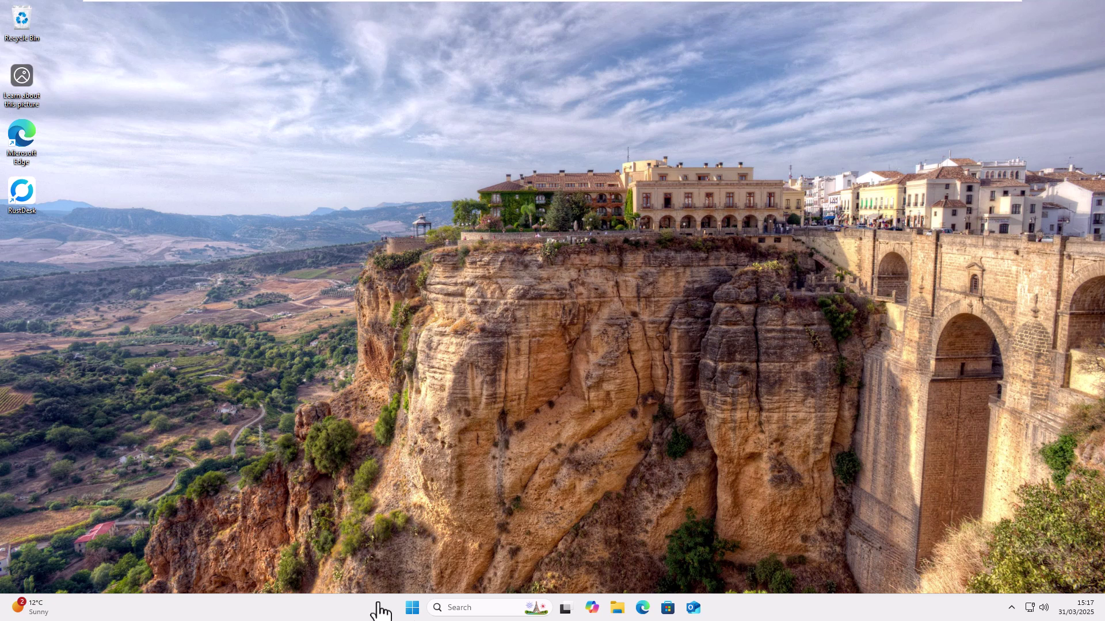
- Open Start and bring up the account card showing the local user's sign-out option
click(412, 609)
click(420, 570)
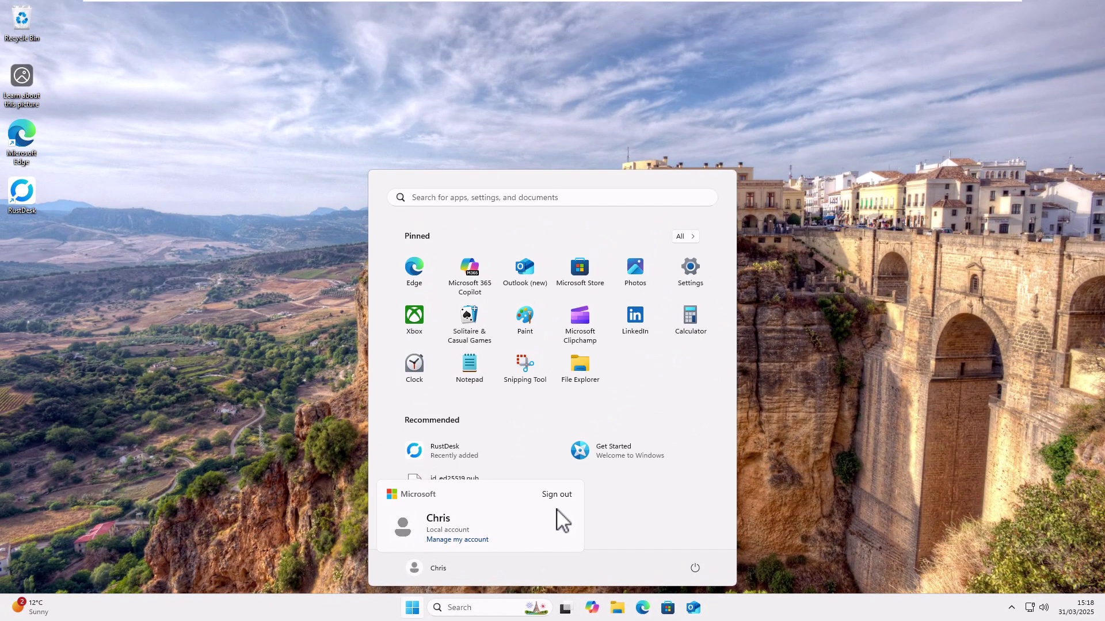
- Close Start, review the Start right-click menu and Ctrl+Alt+Delete screen, then cancel to the desktop
click(726, 603)
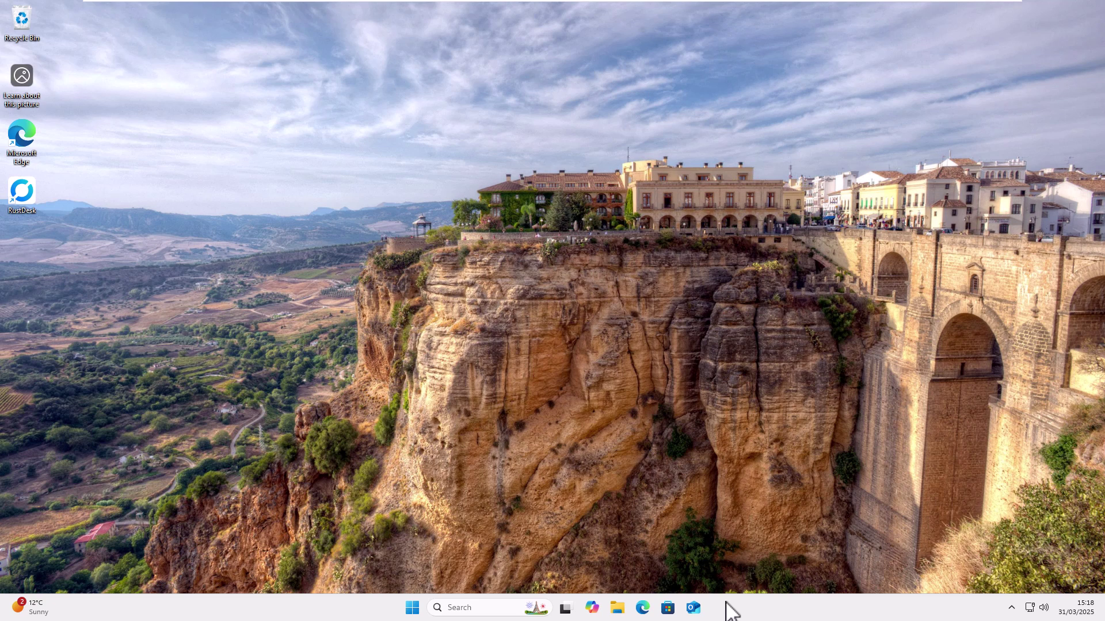
right_click(411, 612)
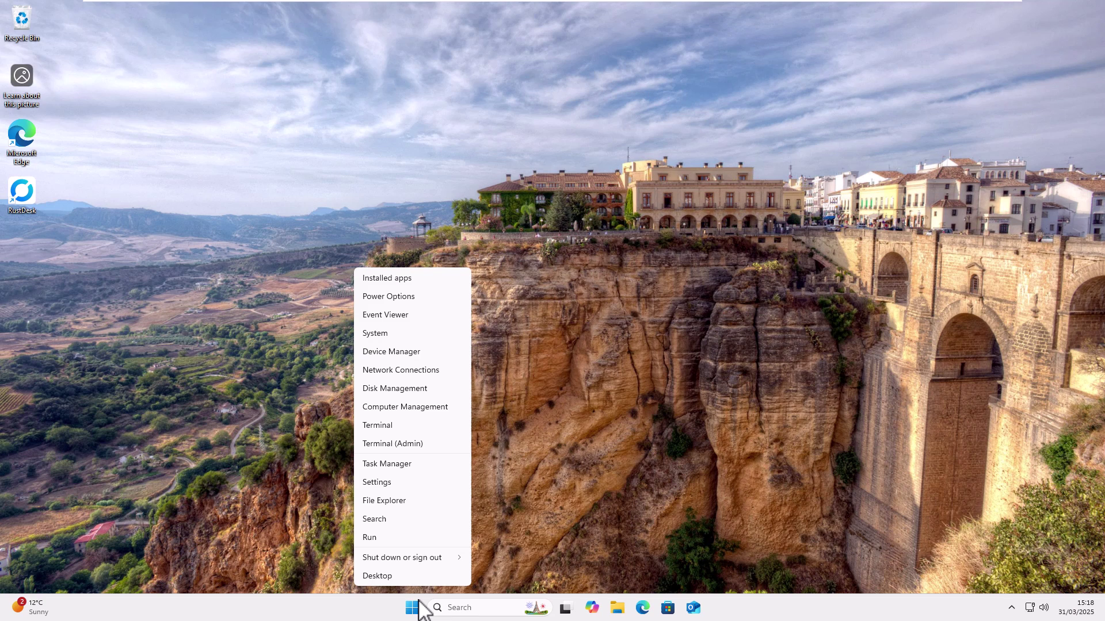
mouse_move(435, 559)
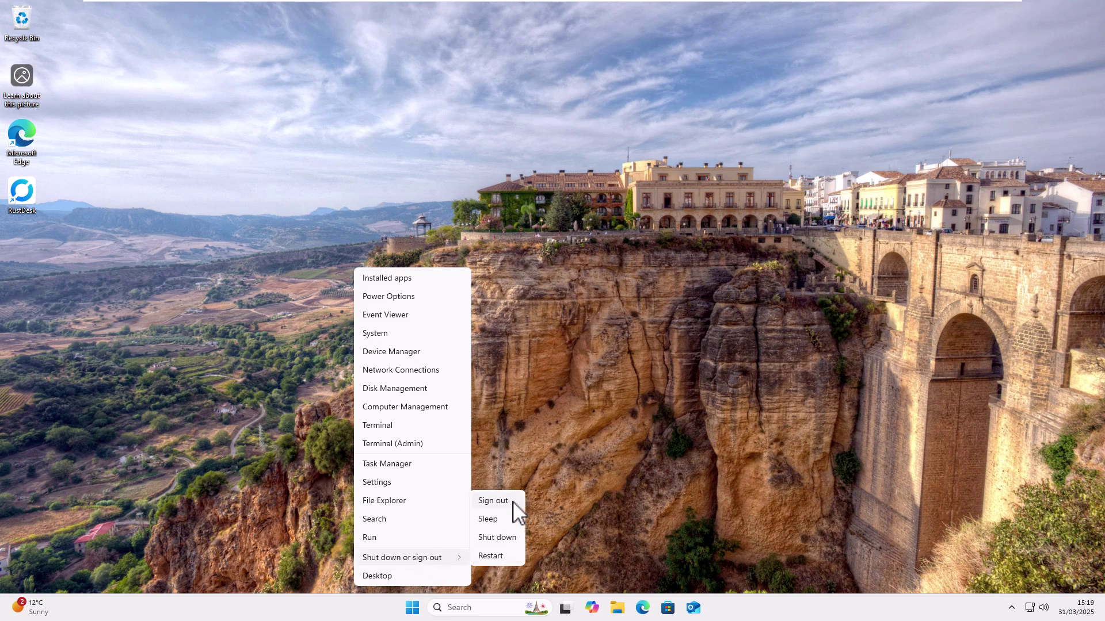
click(648, 502)
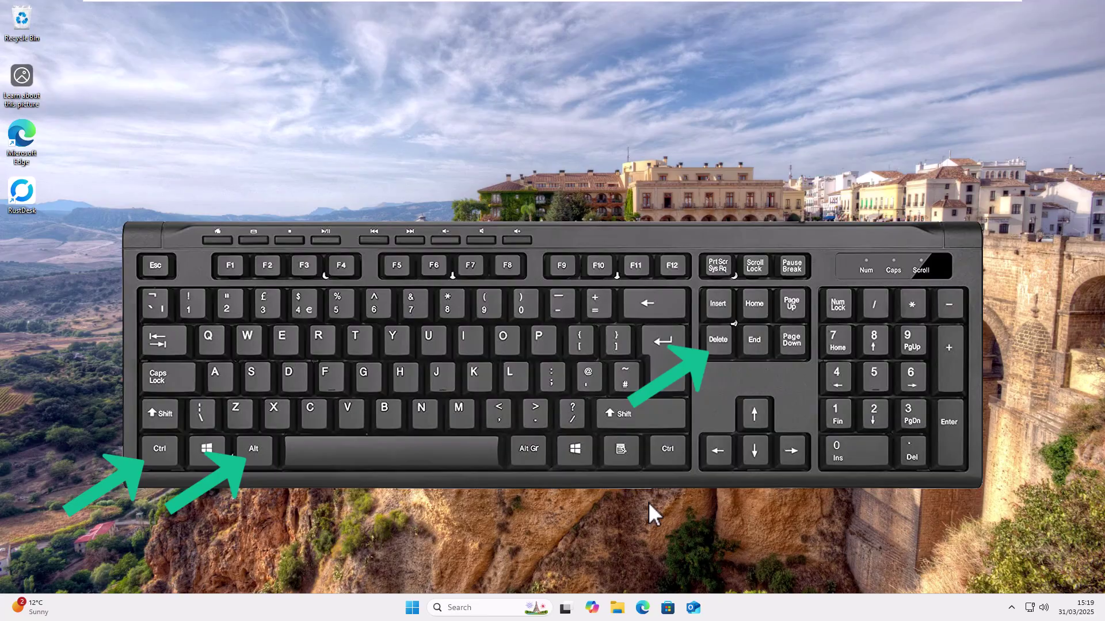
key(ctrl+alt+Delete)
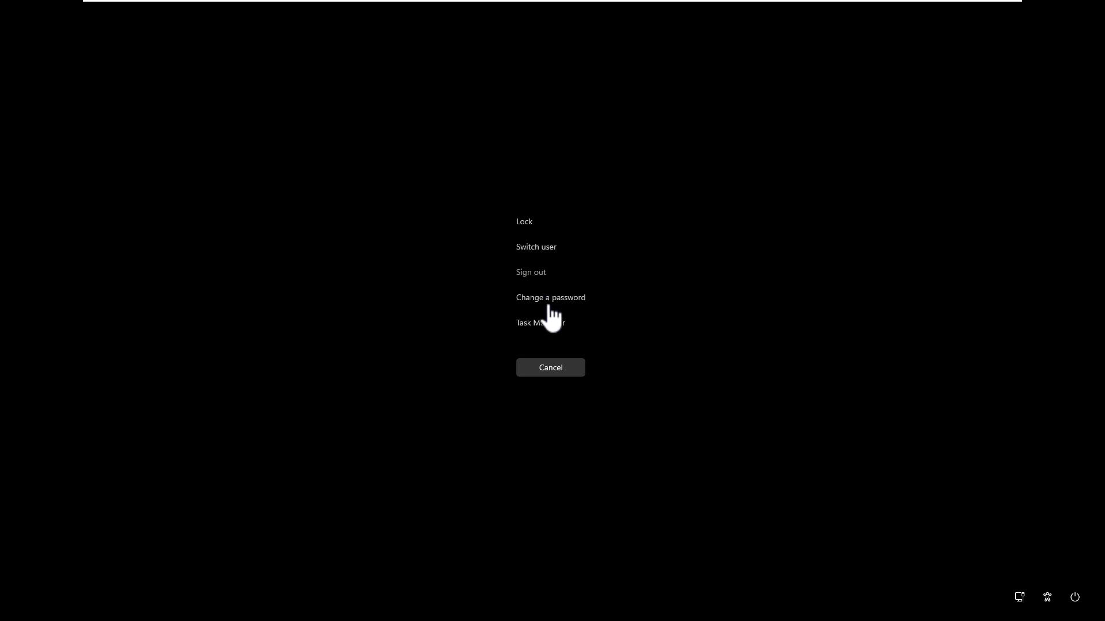
click(582, 369)
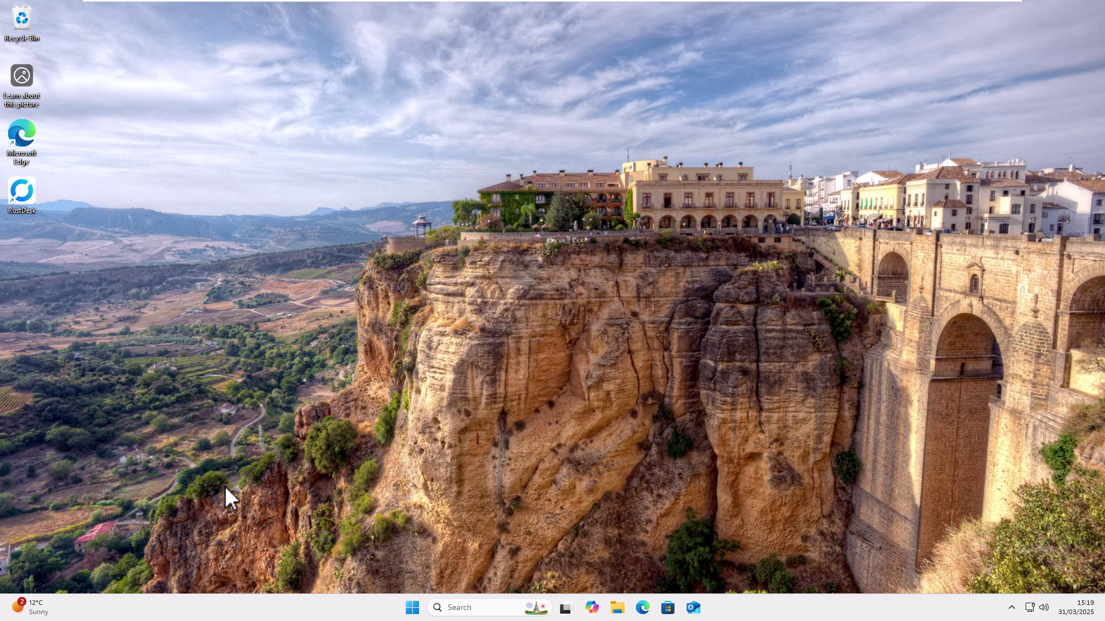
- Create a new desktop shortcut targeting 'shutdown.exe /l' and name it 'Sign Out'
right_click(153, 424)
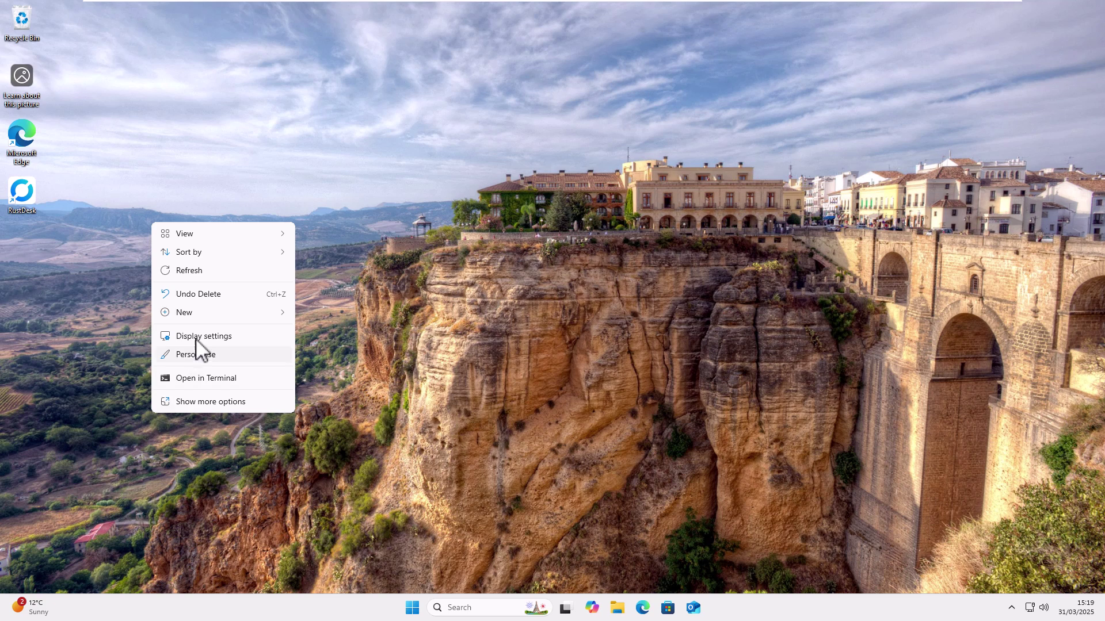
mouse_move(205, 313)
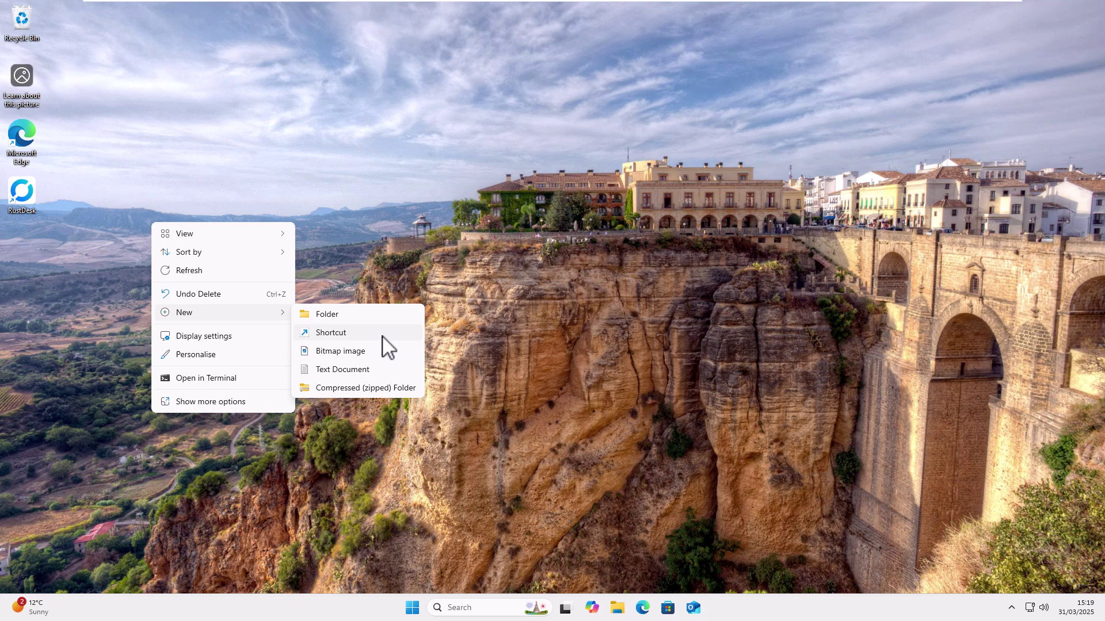
click(351, 334)
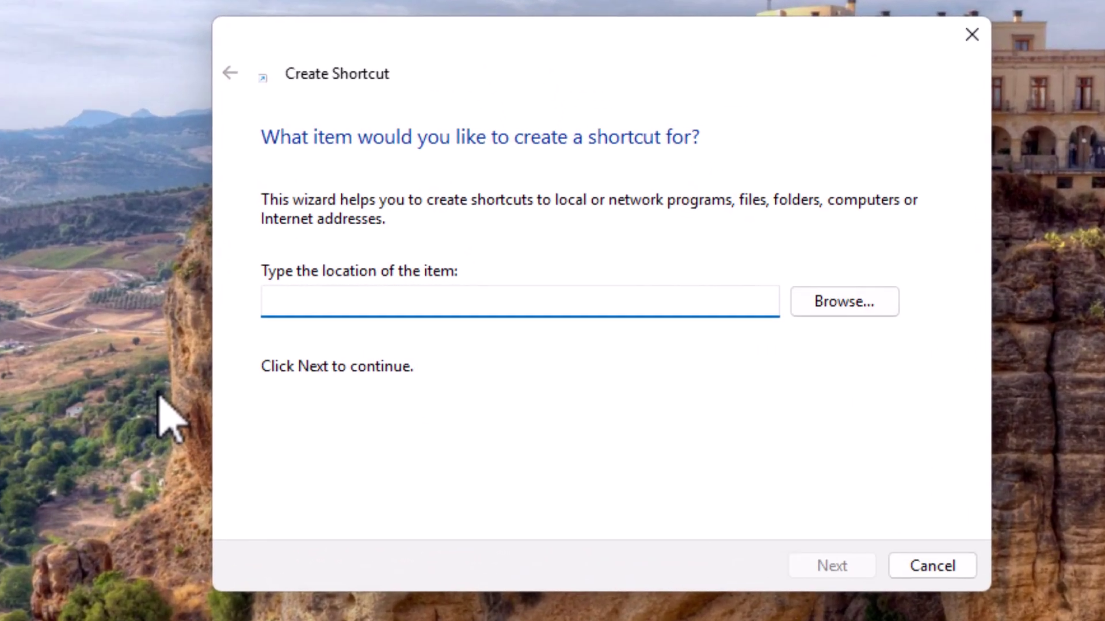
text(shut)
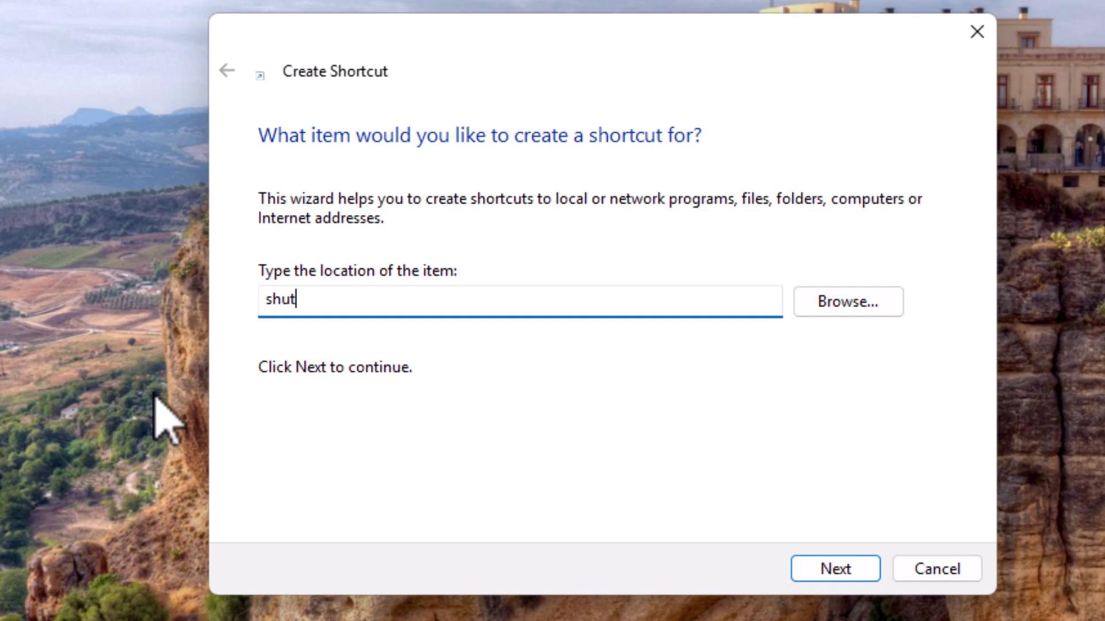
text(down.exe /)
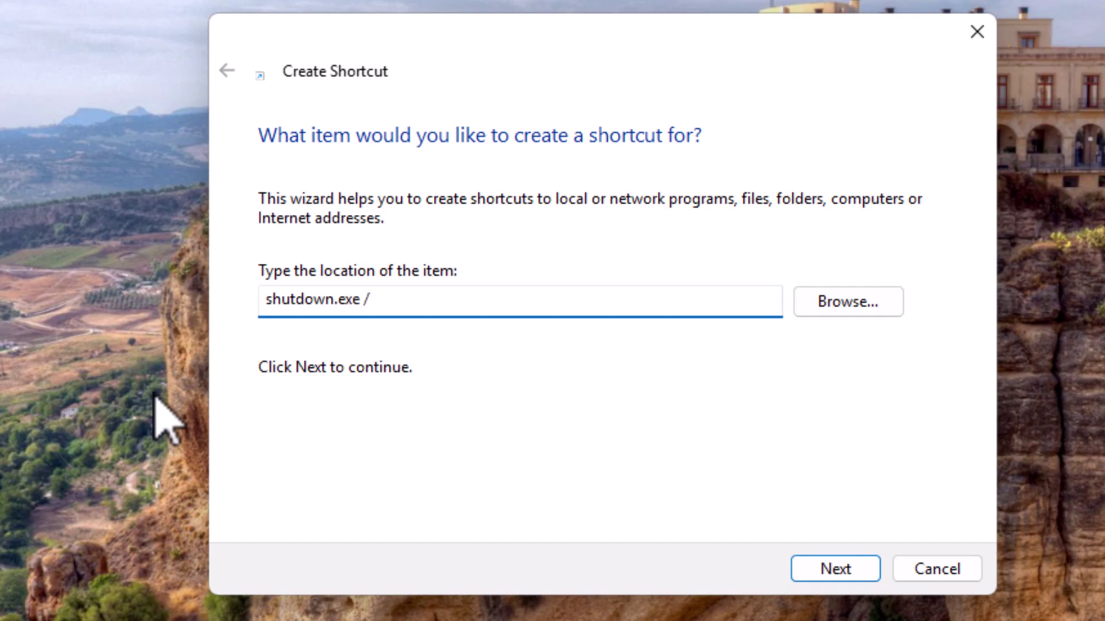
text(l)
click(844, 573)
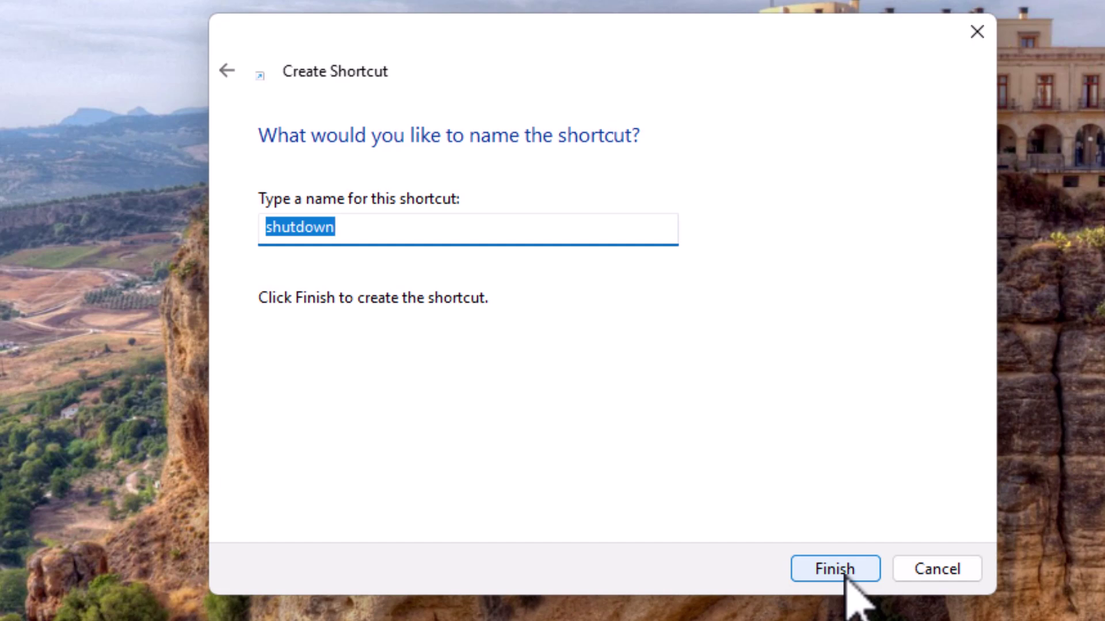
text(Sign )
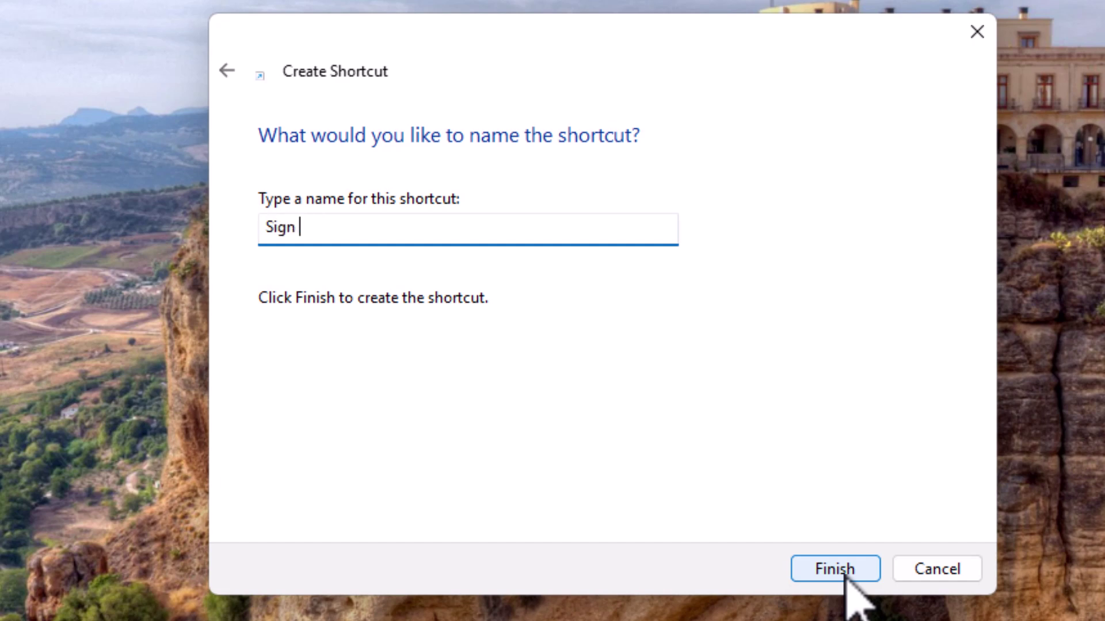
text(Out)
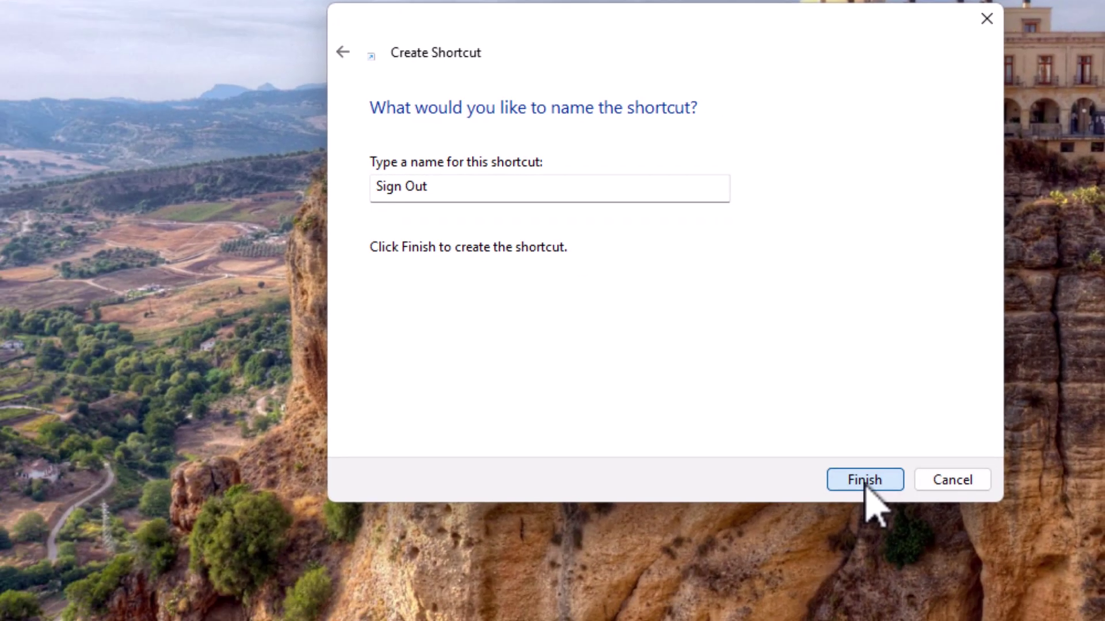
click(836, 570)
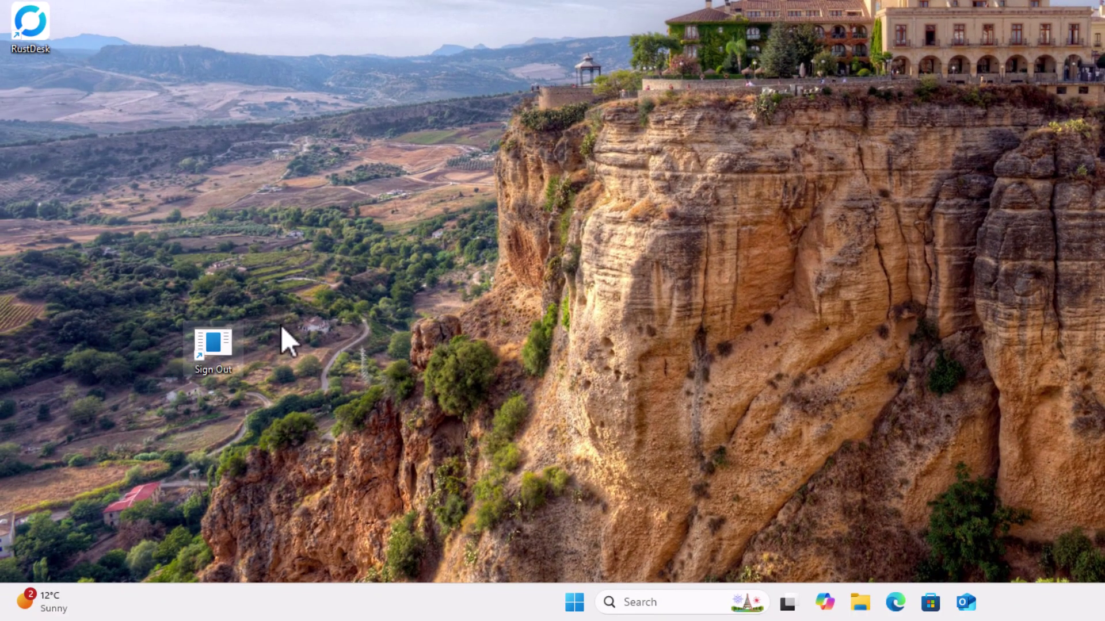
- Change the Sign Out shortcut's icon to the green person icon from SHELL32 and apply it
right_click(225, 347)
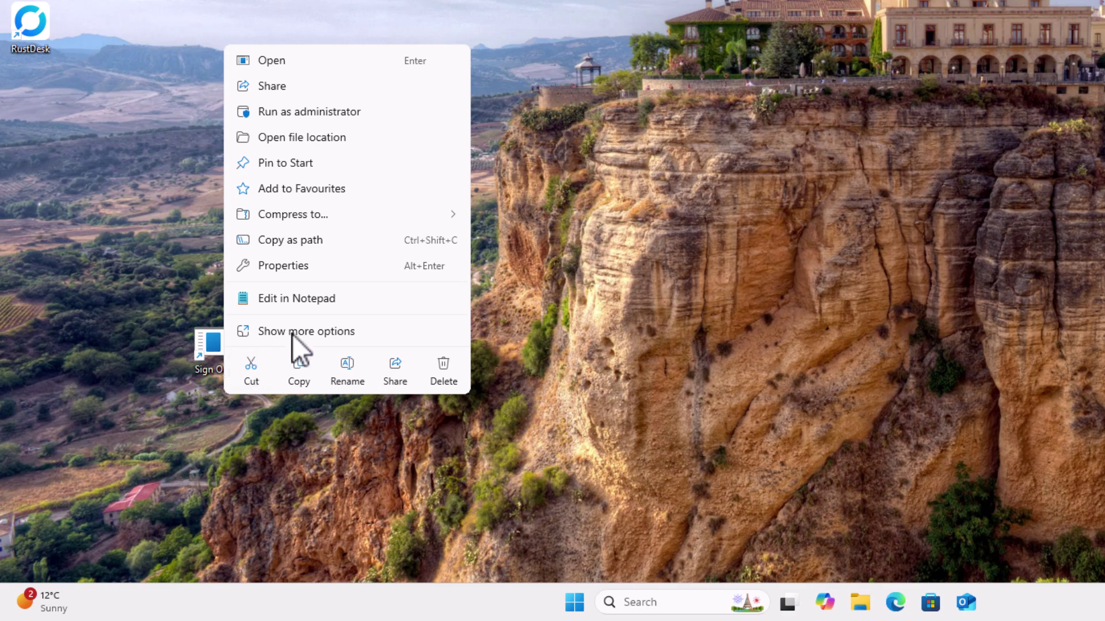
click(292, 268)
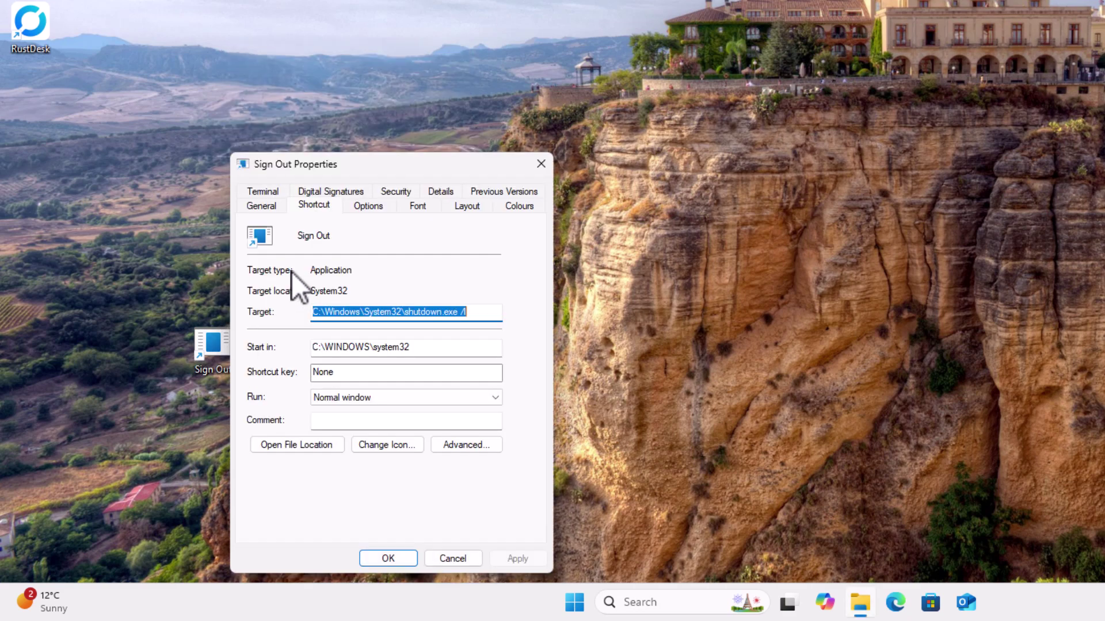
click(382, 448)
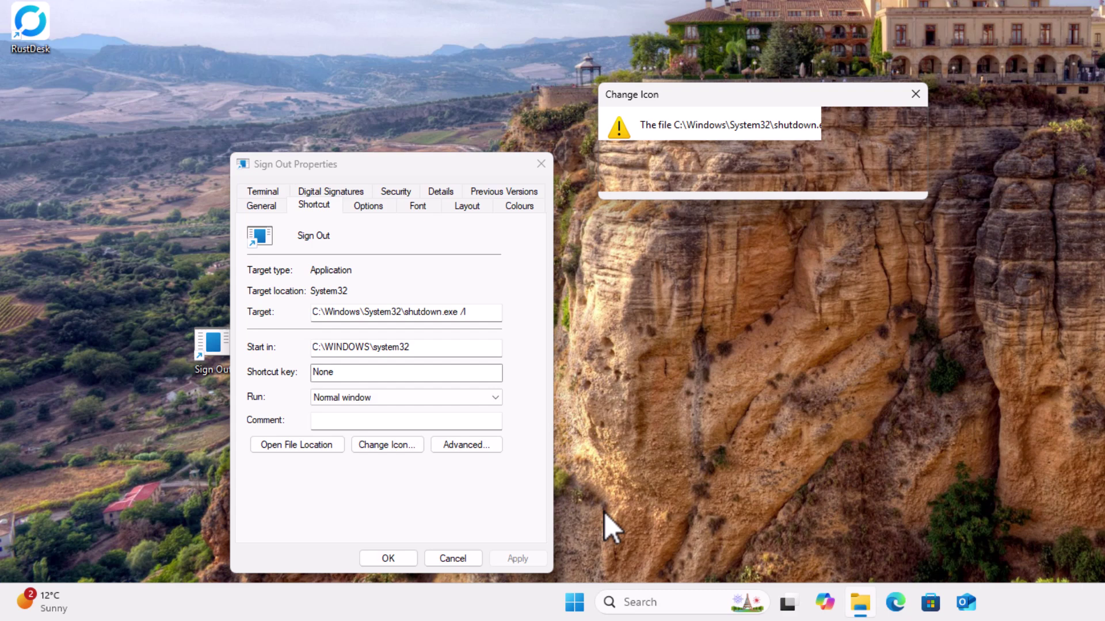
drag(768, 95, 761, 27)
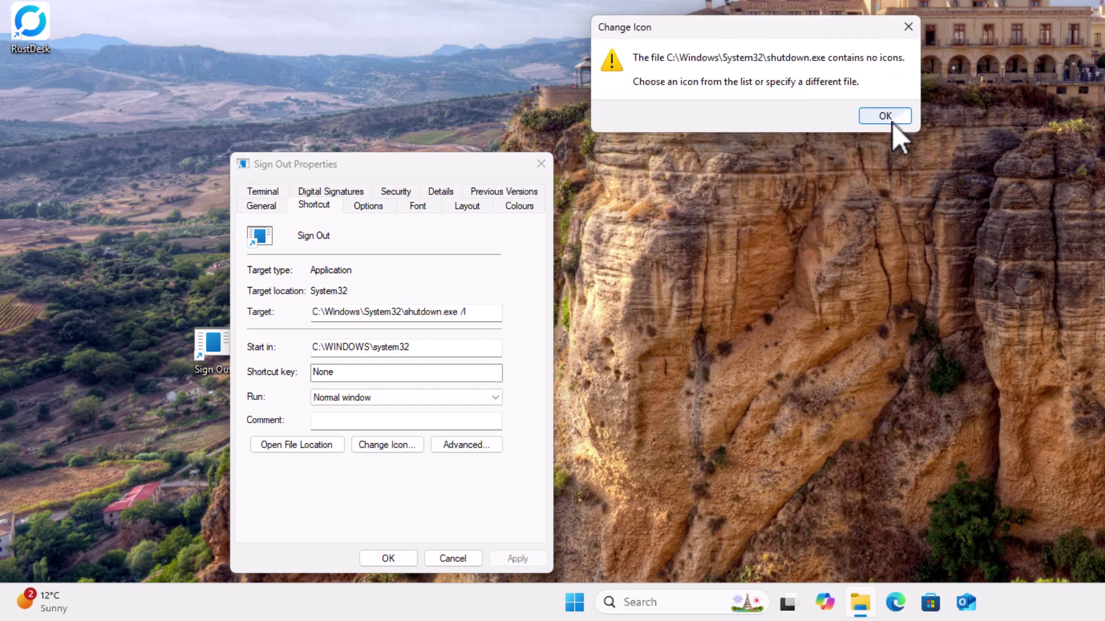
click(892, 120)
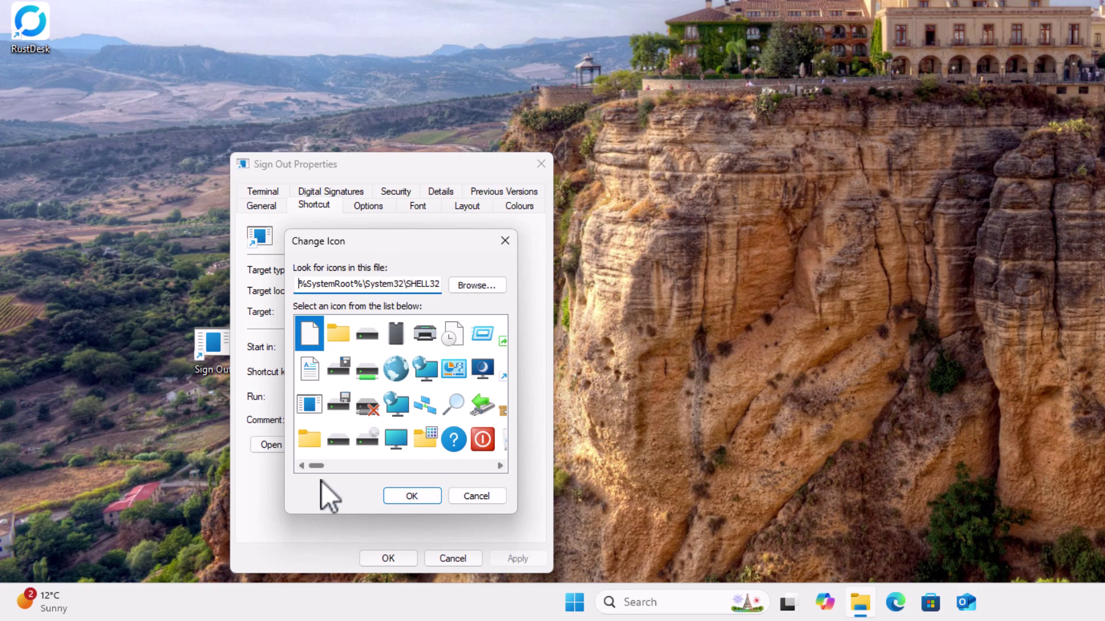
drag(320, 468, 399, 465)
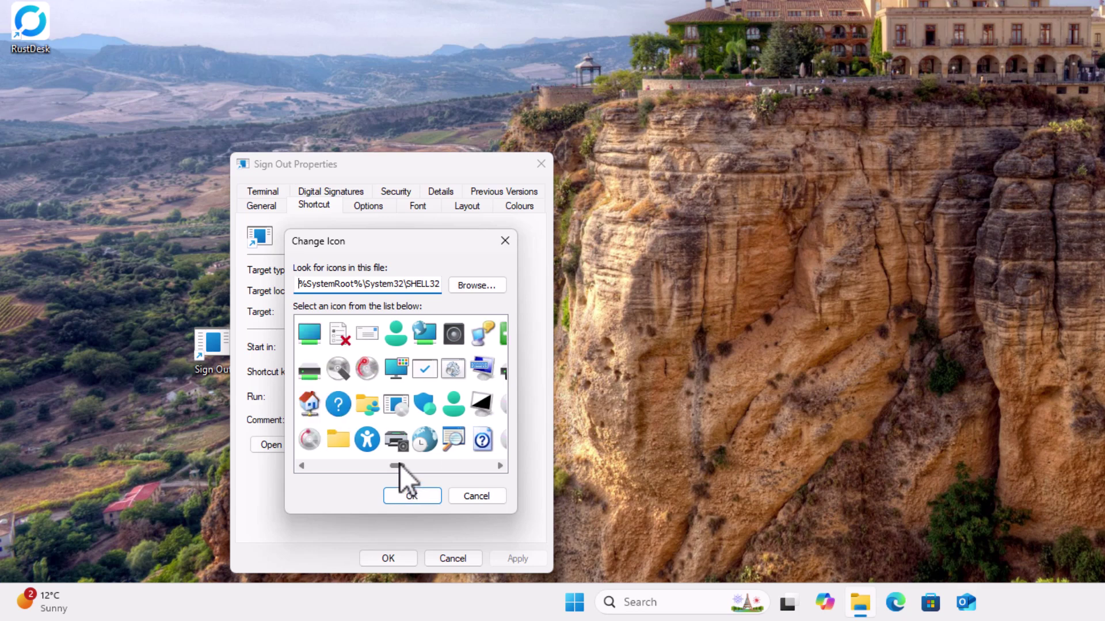
double_click(398, 334)
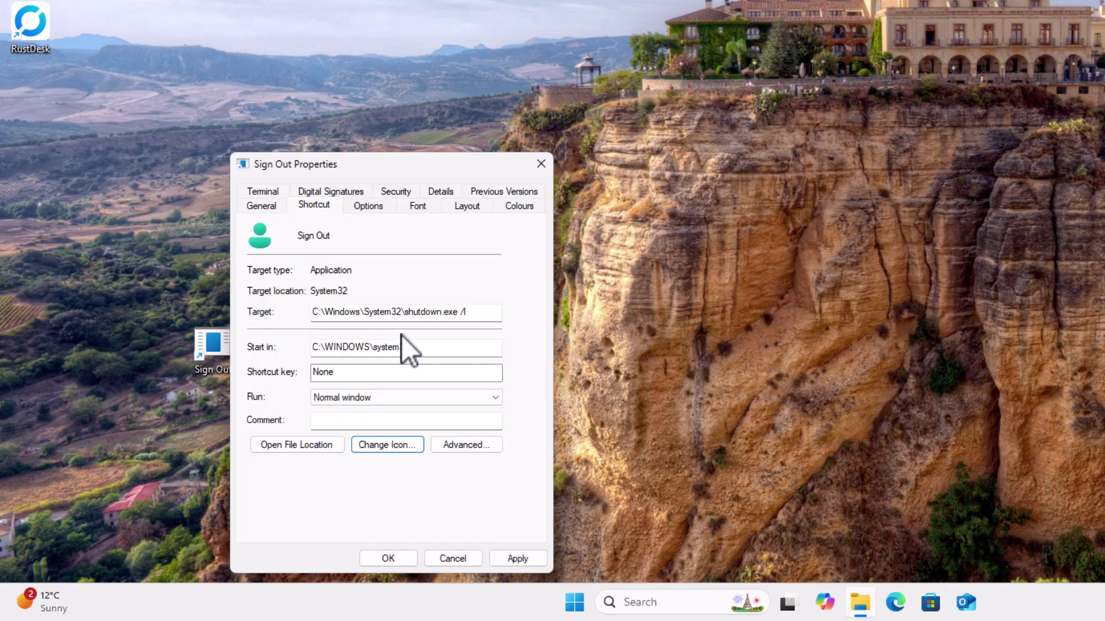
click(527, 558)
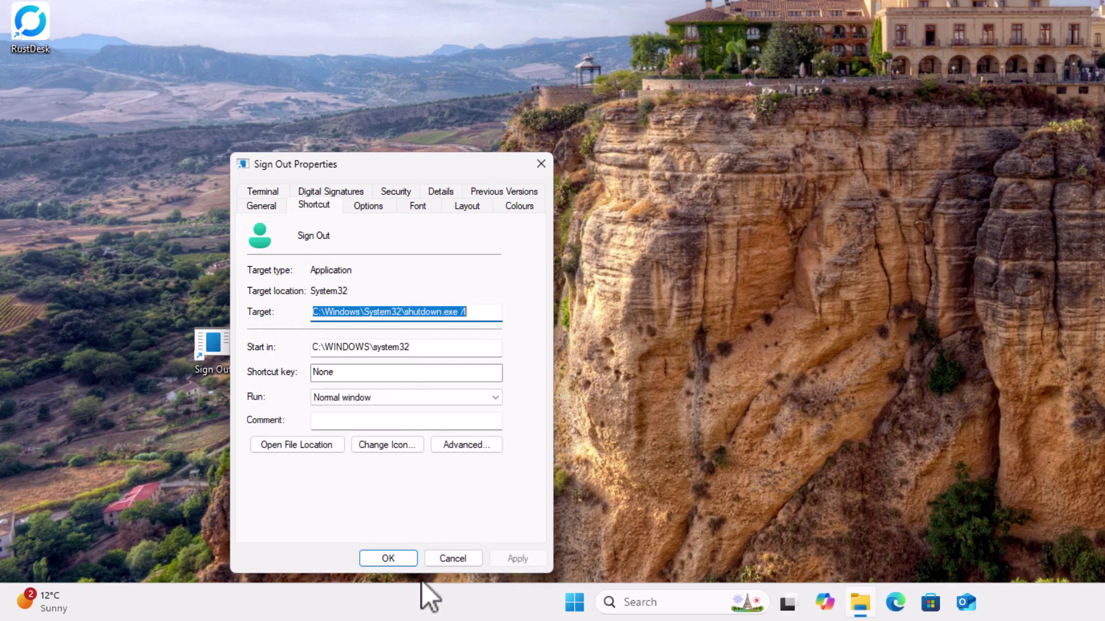
click(389, 561)
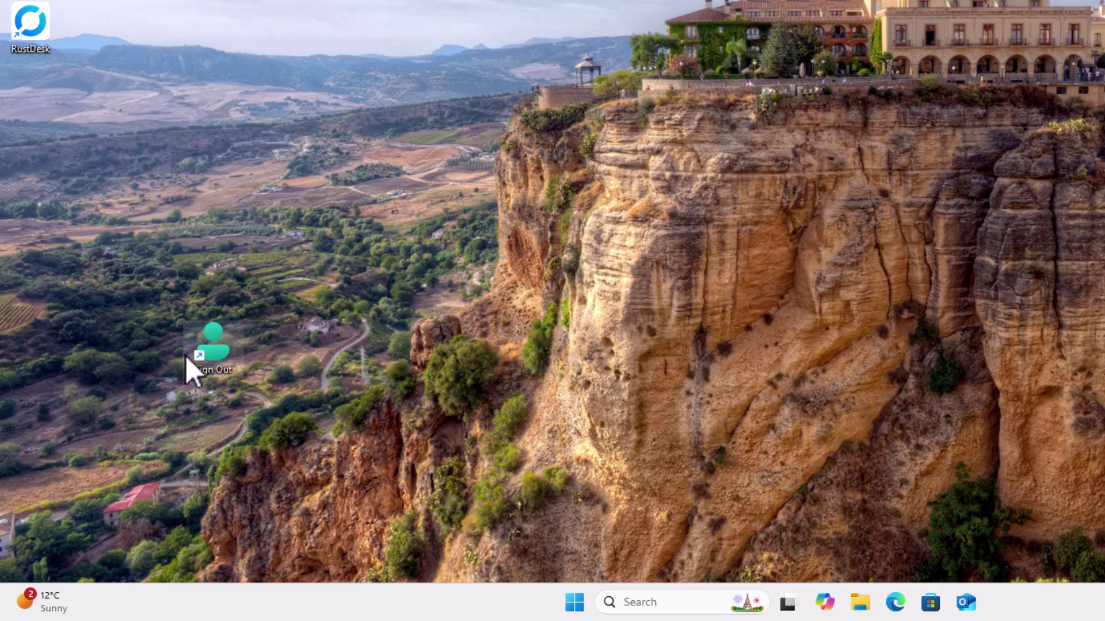
- Move the Sign Out shortcut to the desktop's lower left and open its extended options list
drag(185, 357, 44, 486)
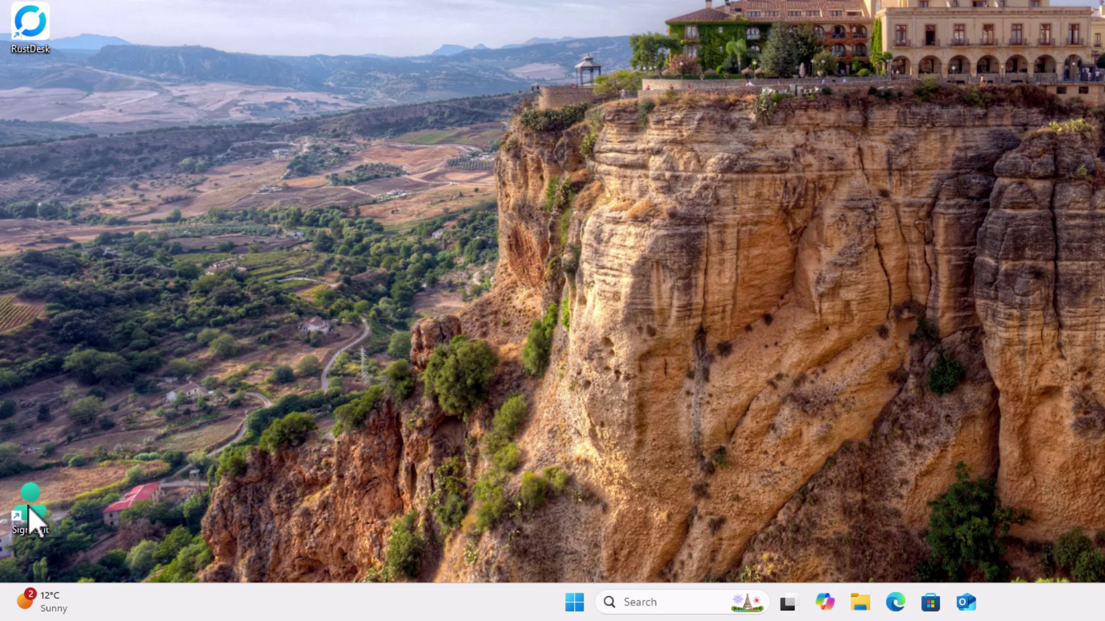
click(577, 607)
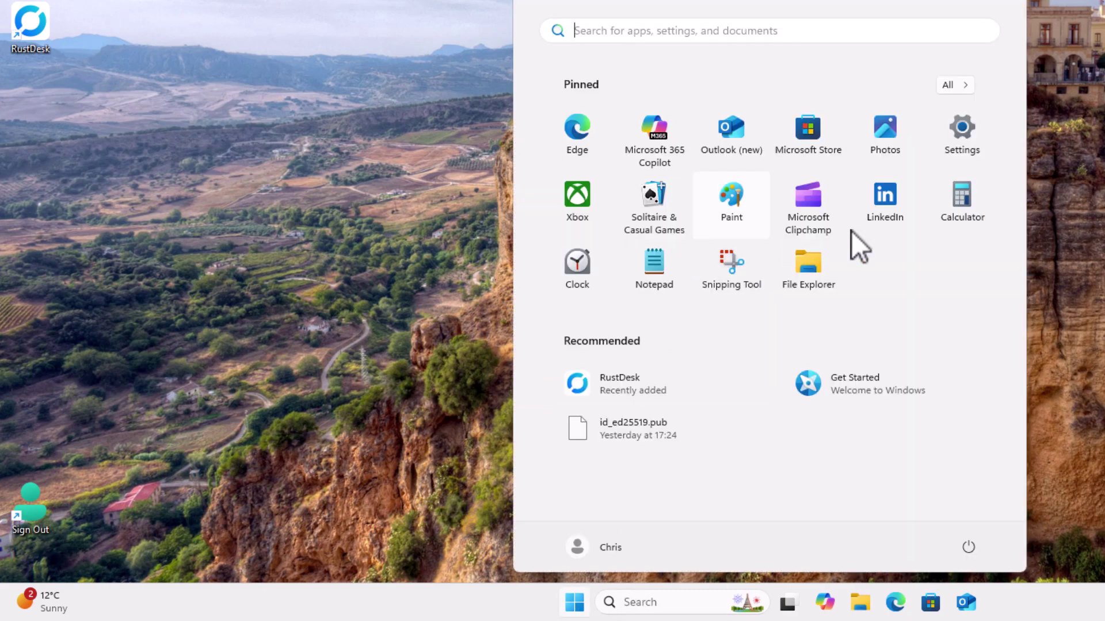
right_click(39, 501)
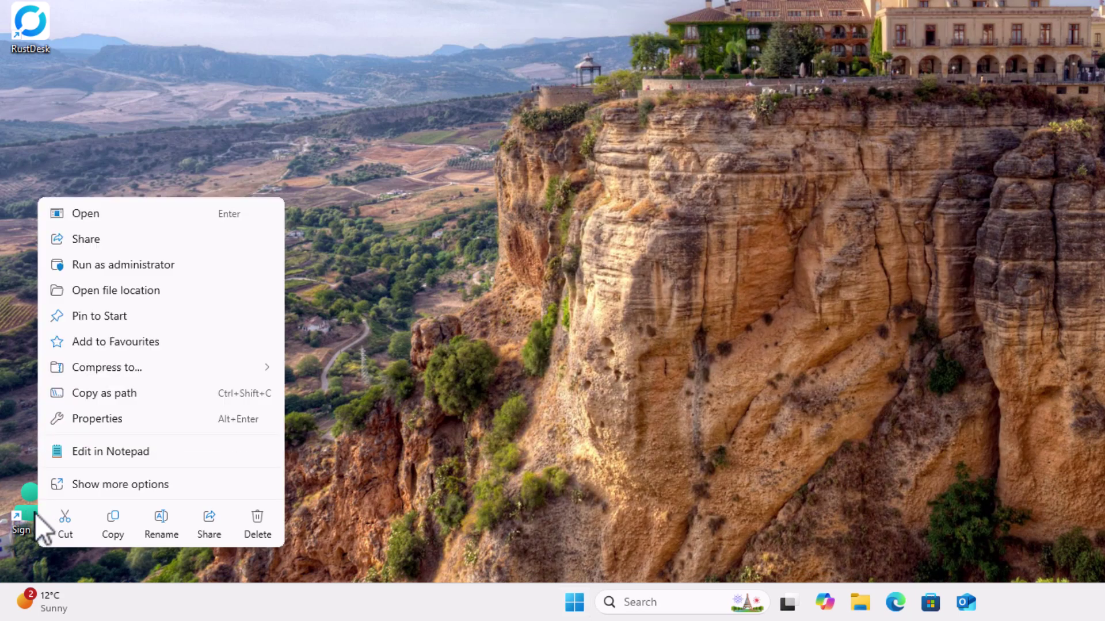
click(124, 488)
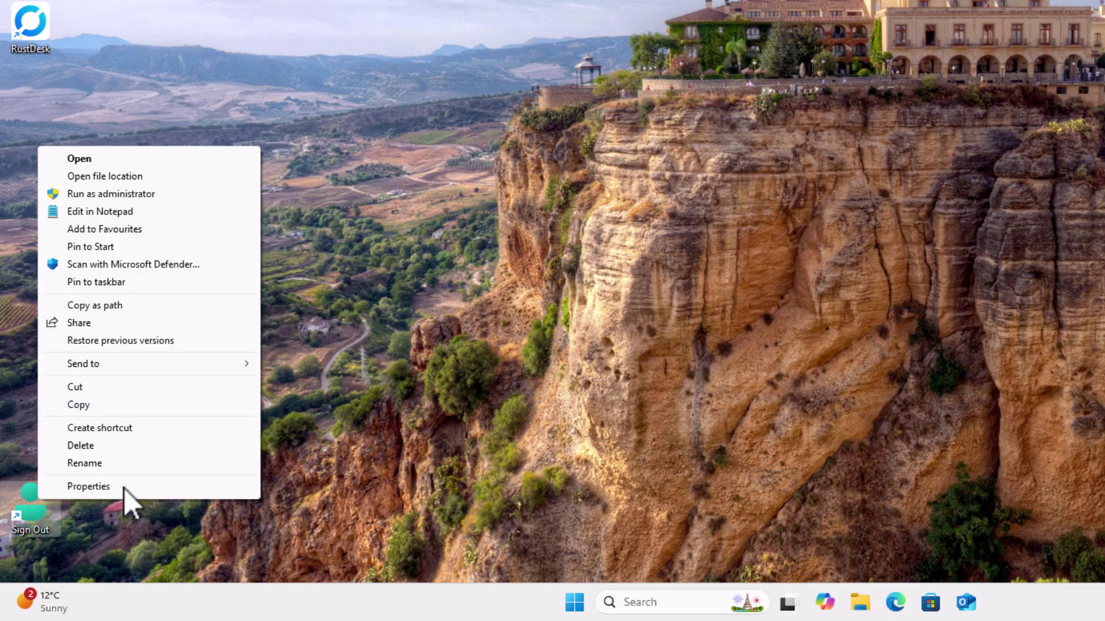
- Pin Sign Out to Start and drag its tile among the pinned apps beside File Explorer, before Clock
click(99, 248)
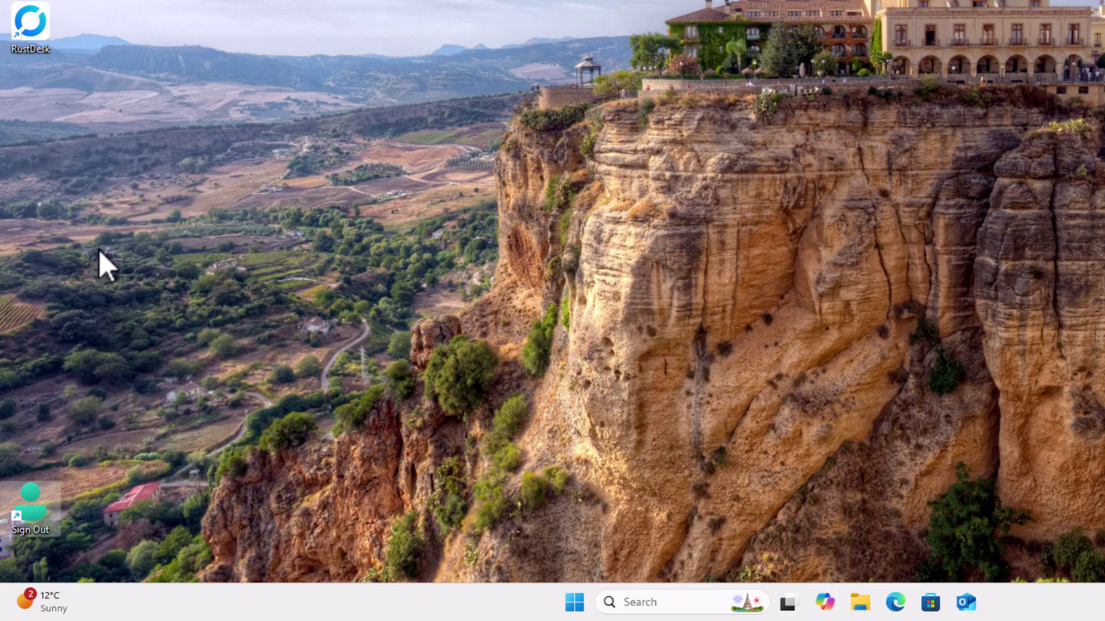
click(573, 604)
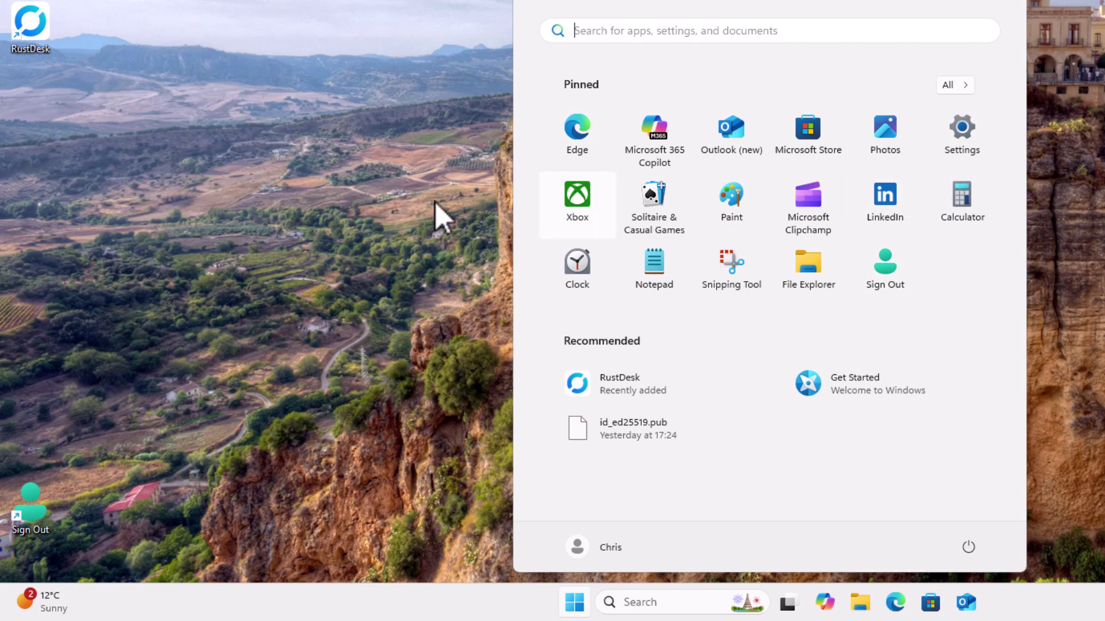
mouse_move(886, 274)
mouse_down()
mouse_move(730, 230)
mouse_move(593, 266)
mouse_move(574, 247)
mouse_move(590, 156)
mouse_up()
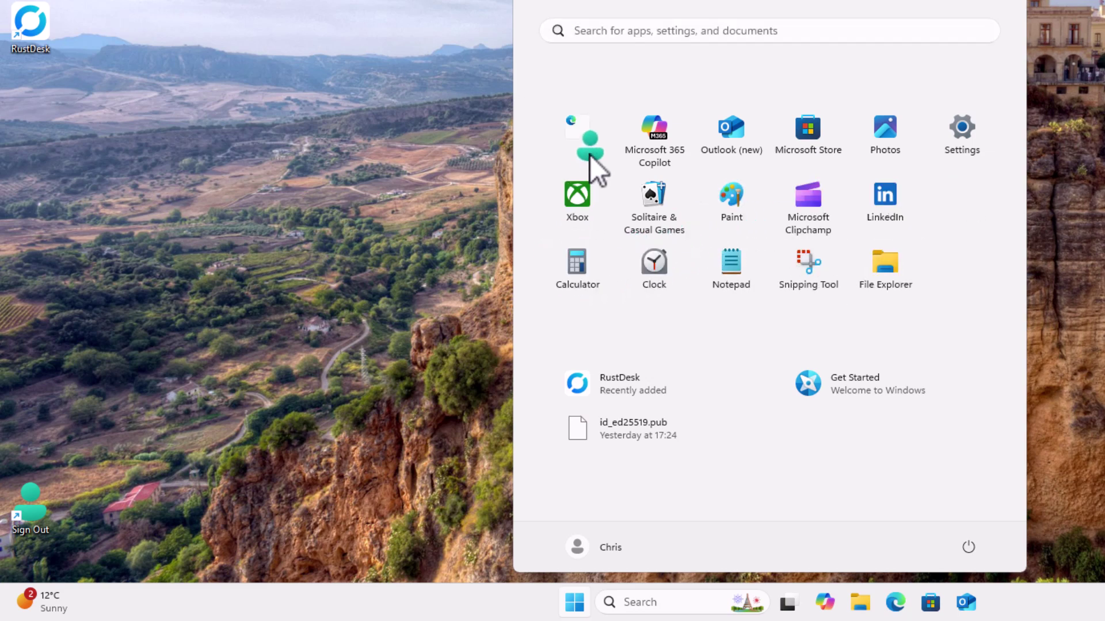
drag(572, 113, 590, 143)
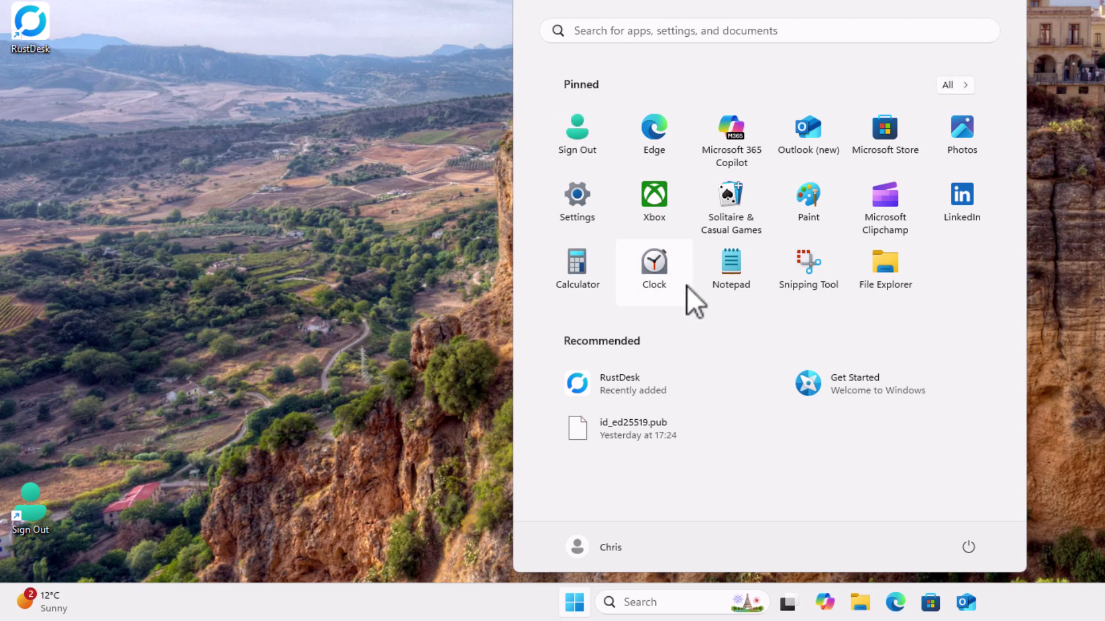
drag(577, 138, 555, 285)
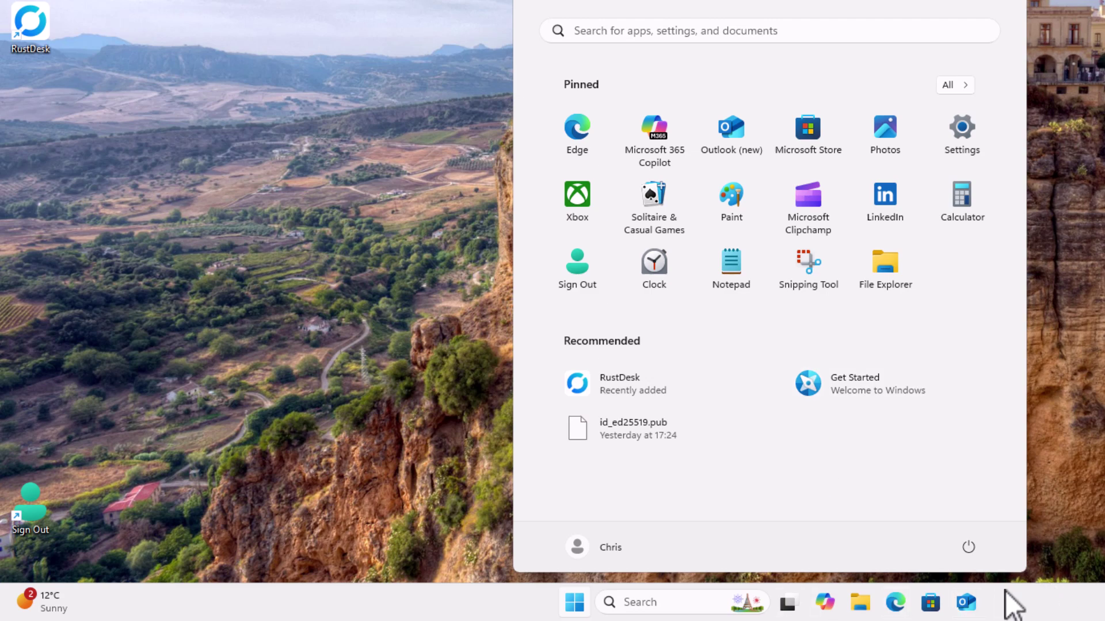
- Pin the desktop Sign Out shortcut to the taskbar and drag its icon among the pinned apps
right_click(32, 514)
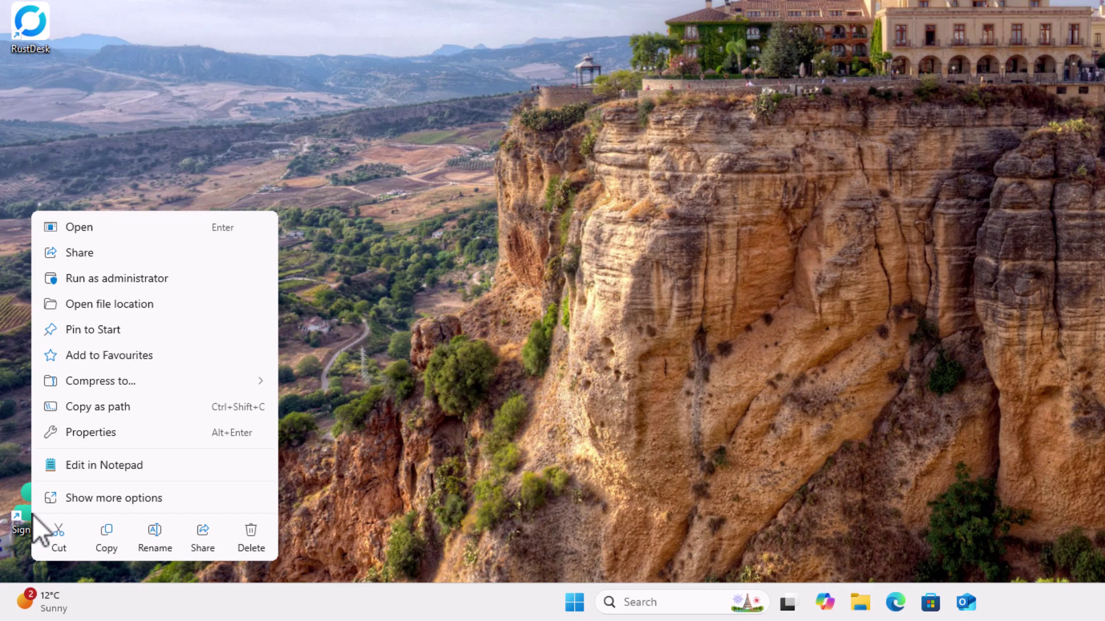
click(80, 501)
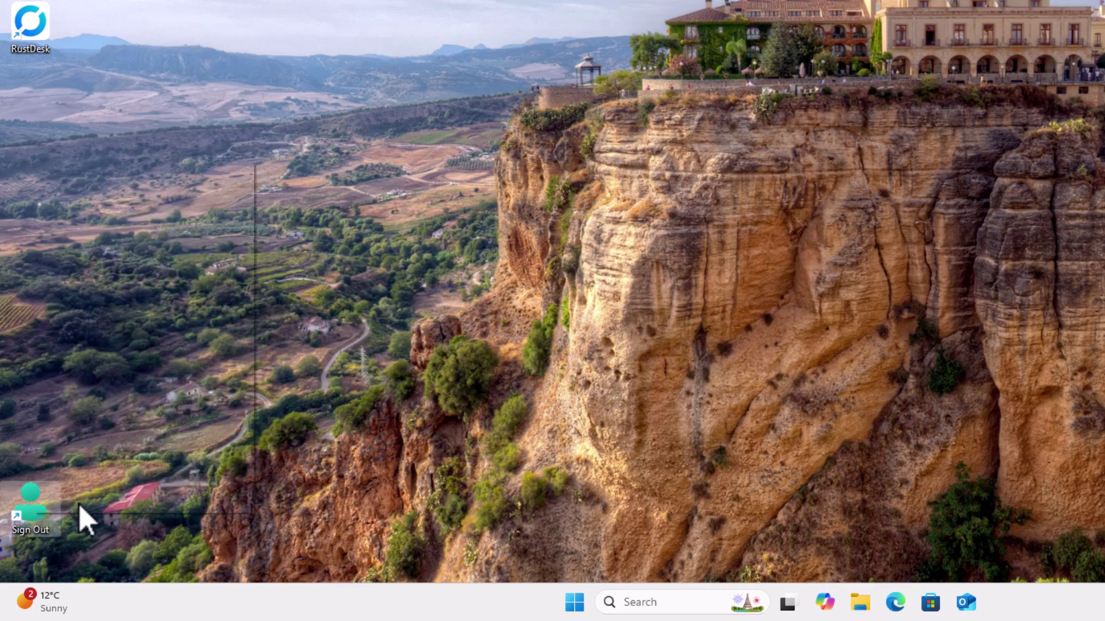
click(98, 295)
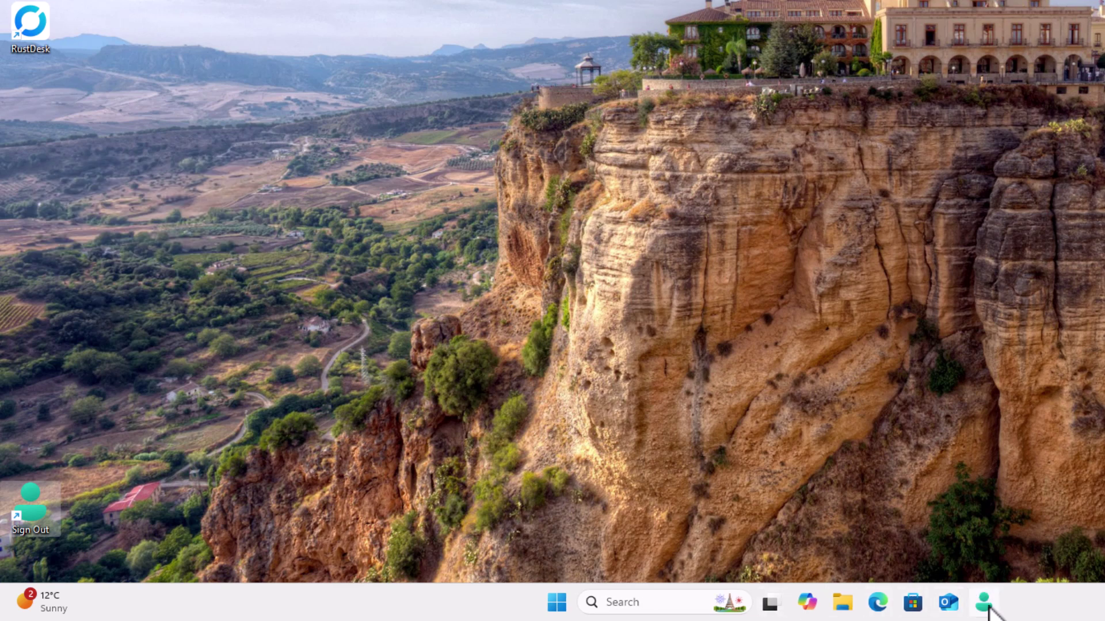
drag(984, 599, 807, 611)
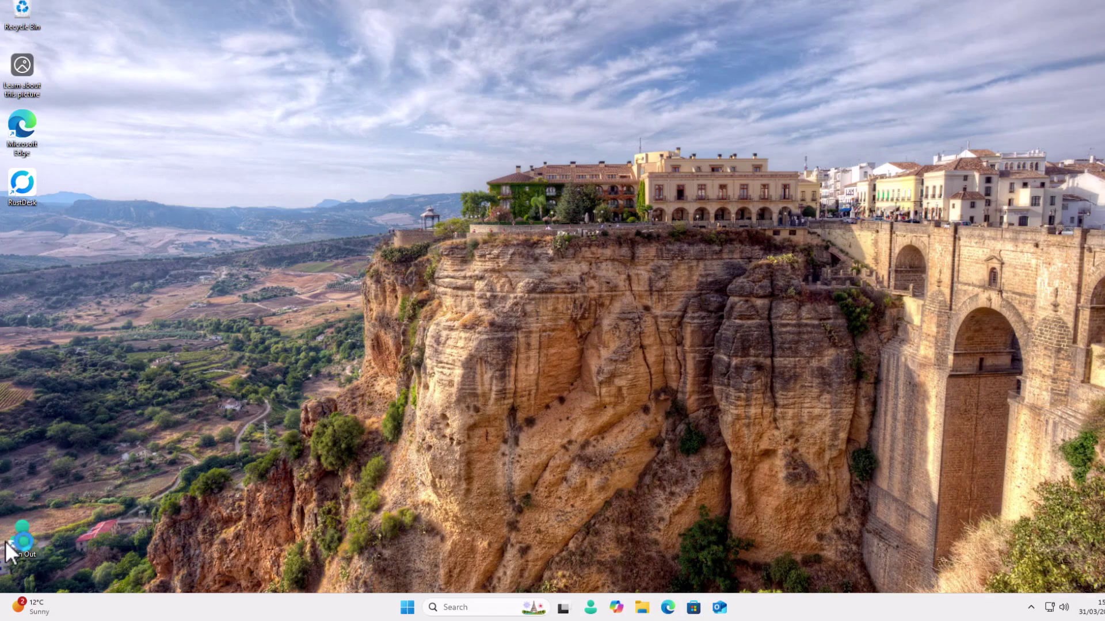
- Run the Sign Out shortcut to sign out, and show the Sign Out tile pinned in Start
double_click(23, 544)
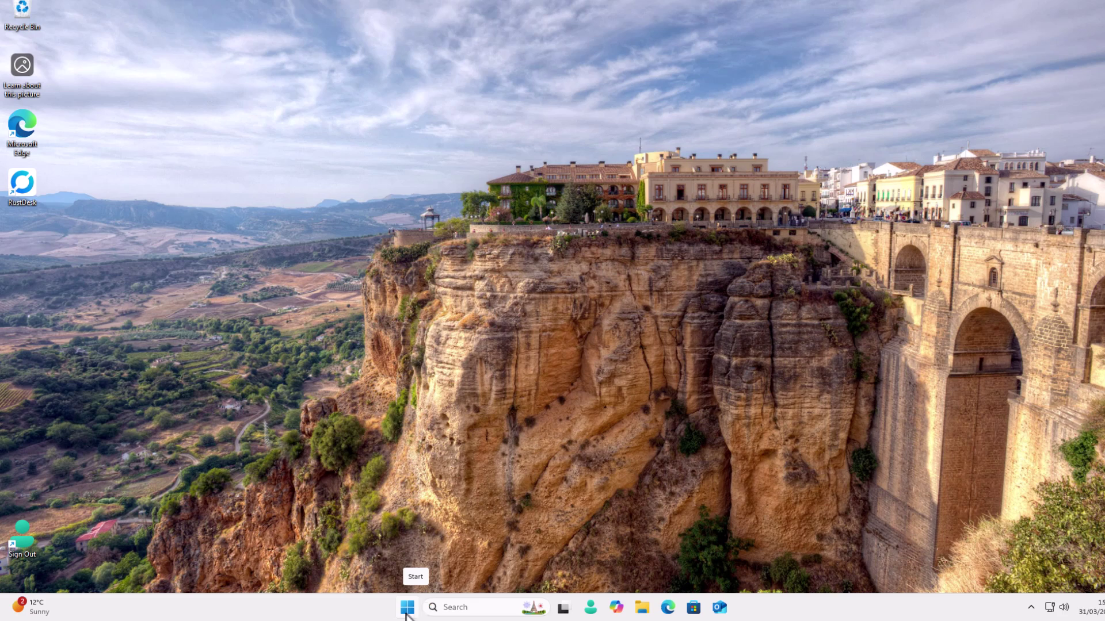
click(407, 609)
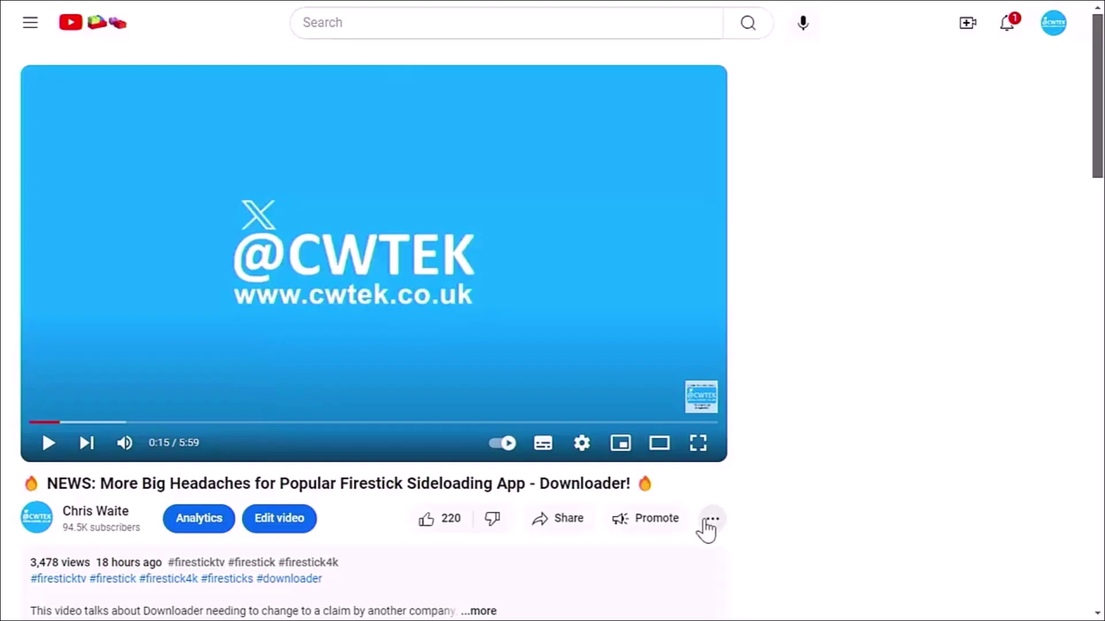
- Preview a £75.00 Super Thanks for the video, then close the dialog without buying
click(705, 519)
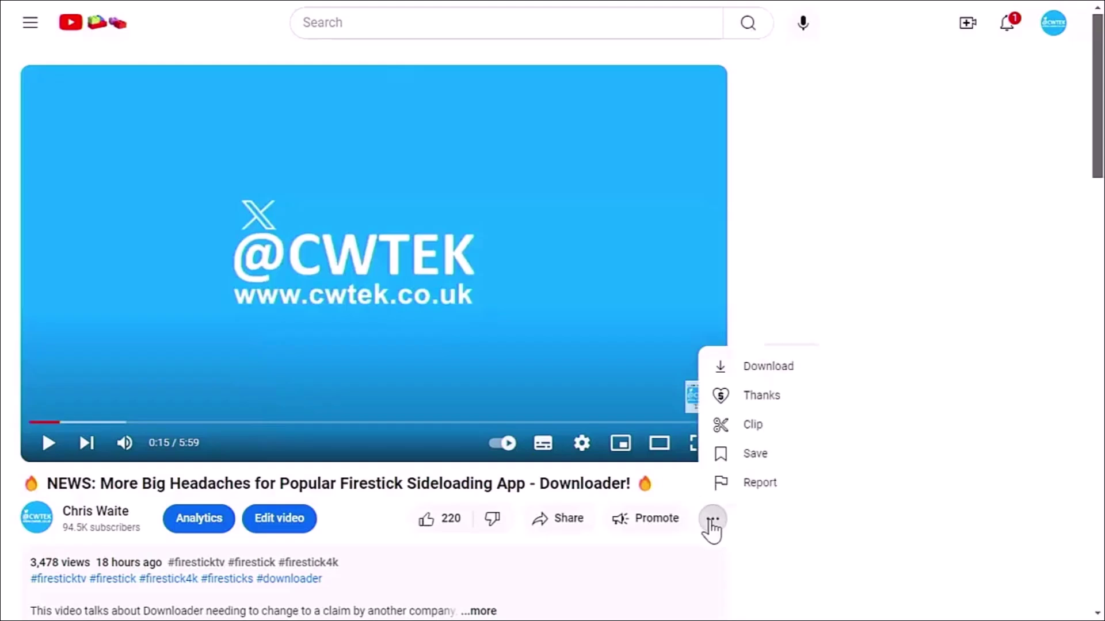
click(762, 397)
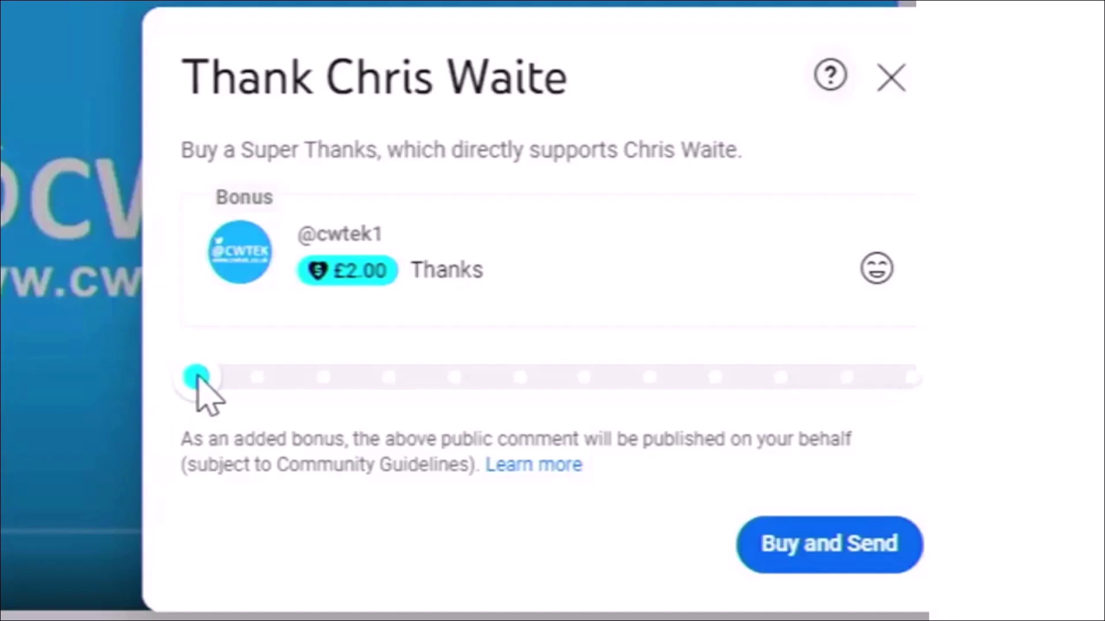
drag(198, 382, 642, 389)
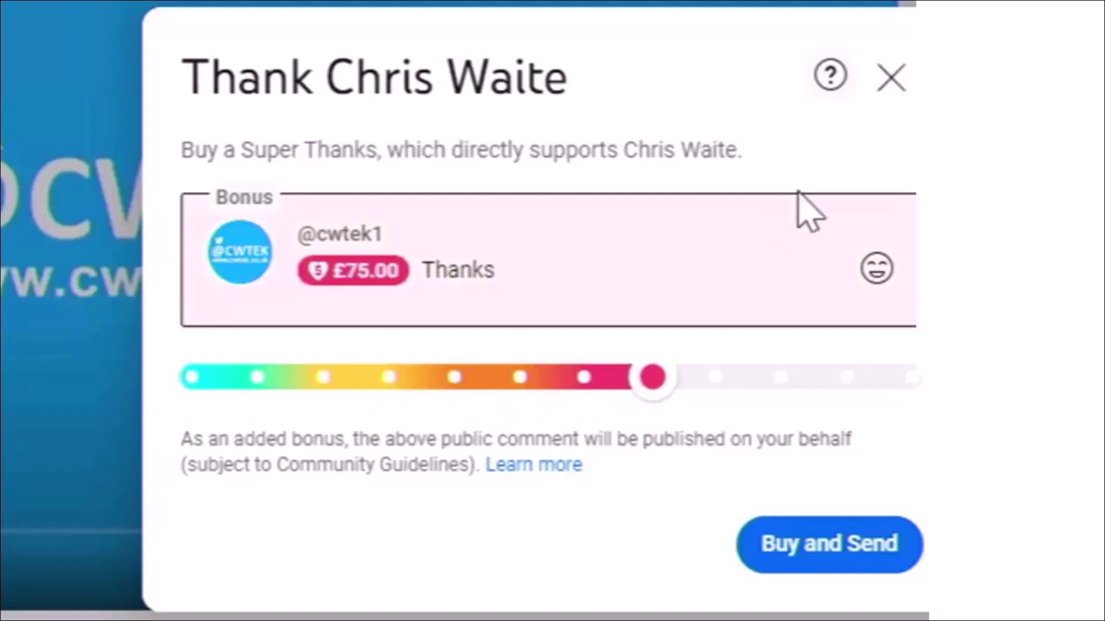
click(890, 79)
- Expand the video's full description and scroll through it
scroll(577, 288, down, 3)
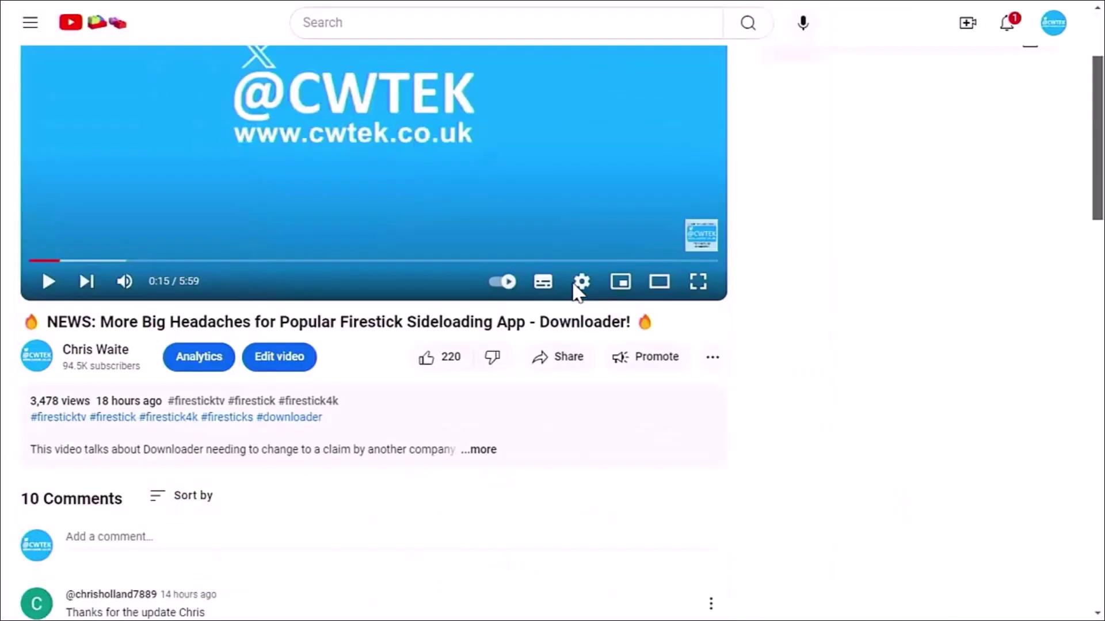
click(481, 452)
scroll(489, 457, down, 4)
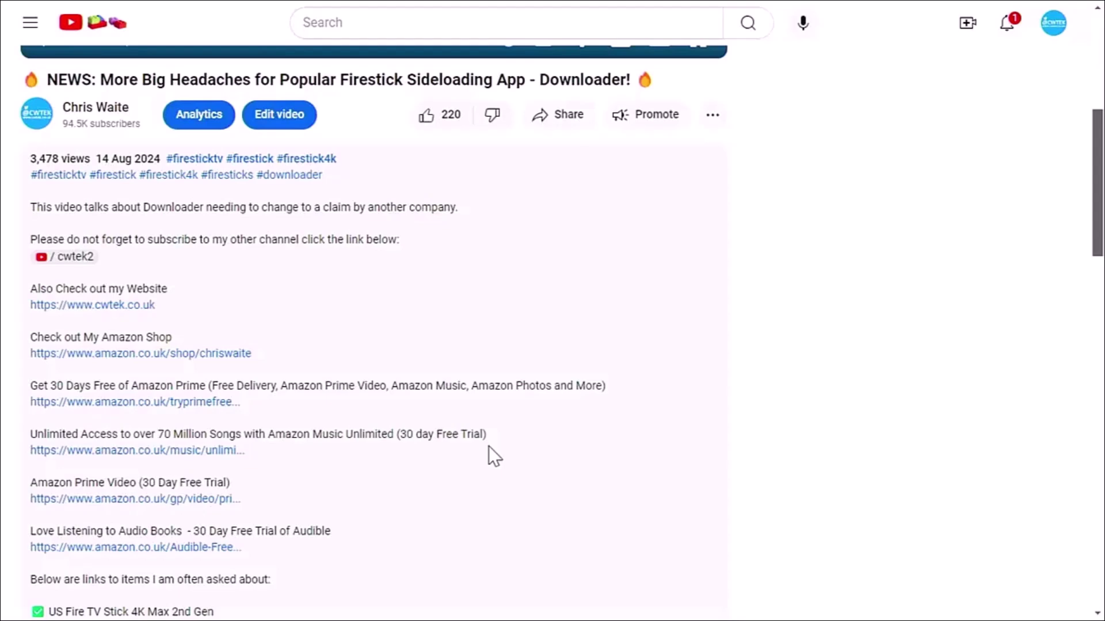
scroll(494, 457, down, 5)
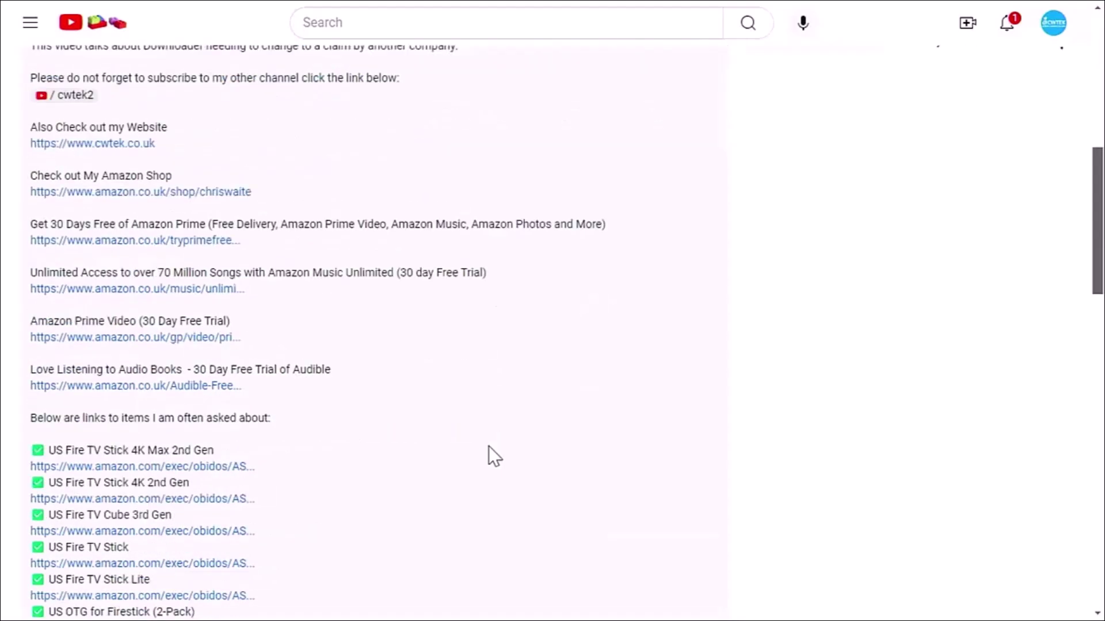
scroll(488, 447, up, 1)
scroll(488, 446, up, 2)
scroll(488, 446, up, 2)
scroll(489, 446, up, 2)
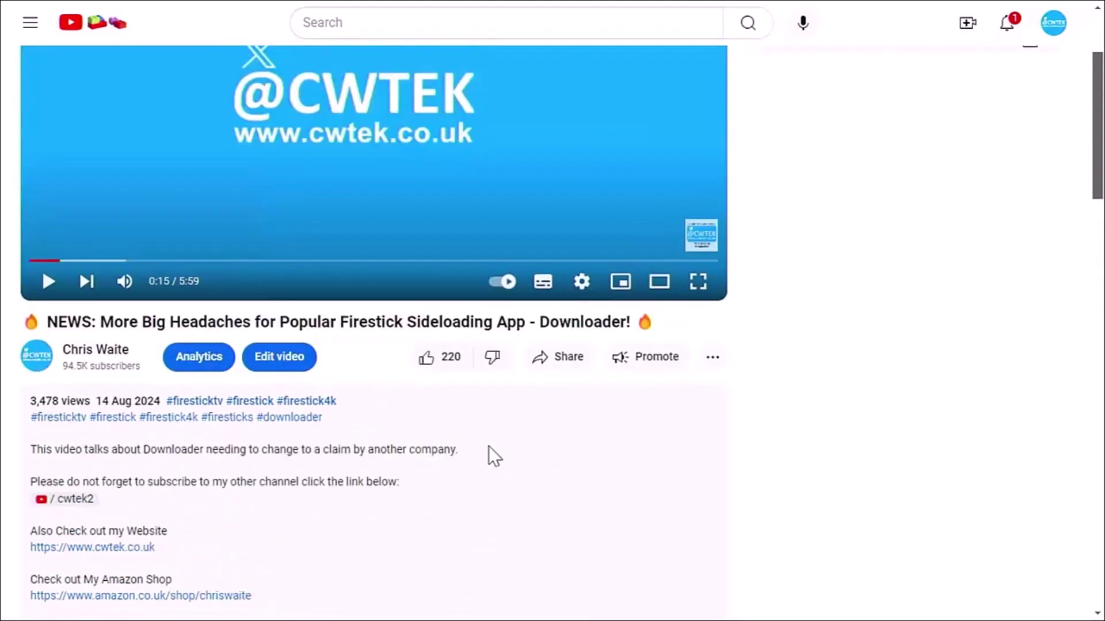
- Preview a £15.00 Super Thanks amount, then close the dialog without buying
click(709, 359)
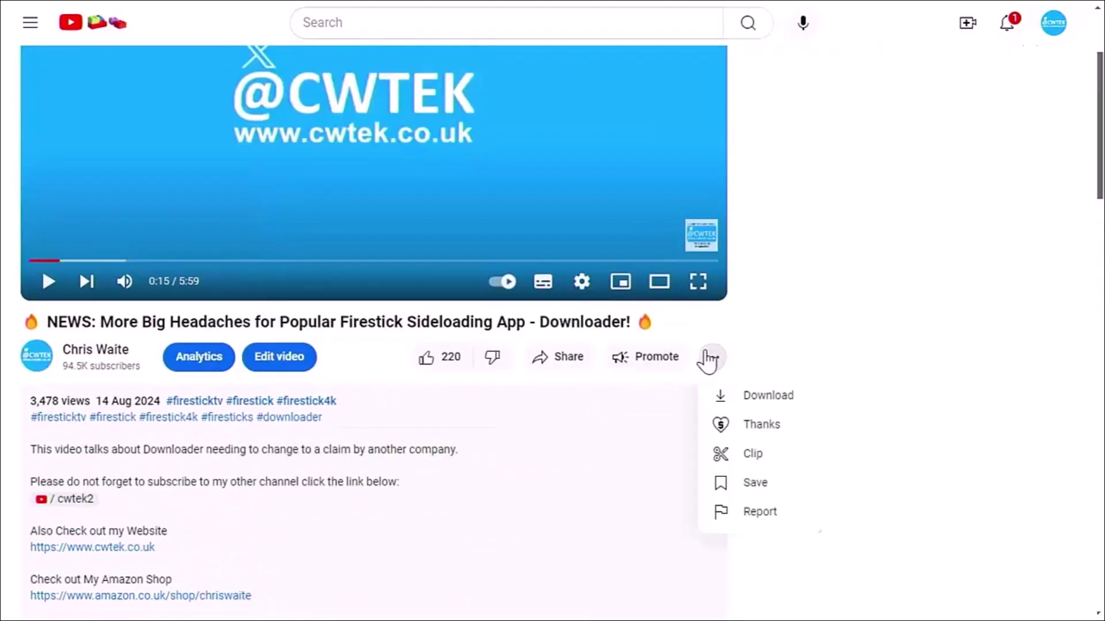
click(744, 433)
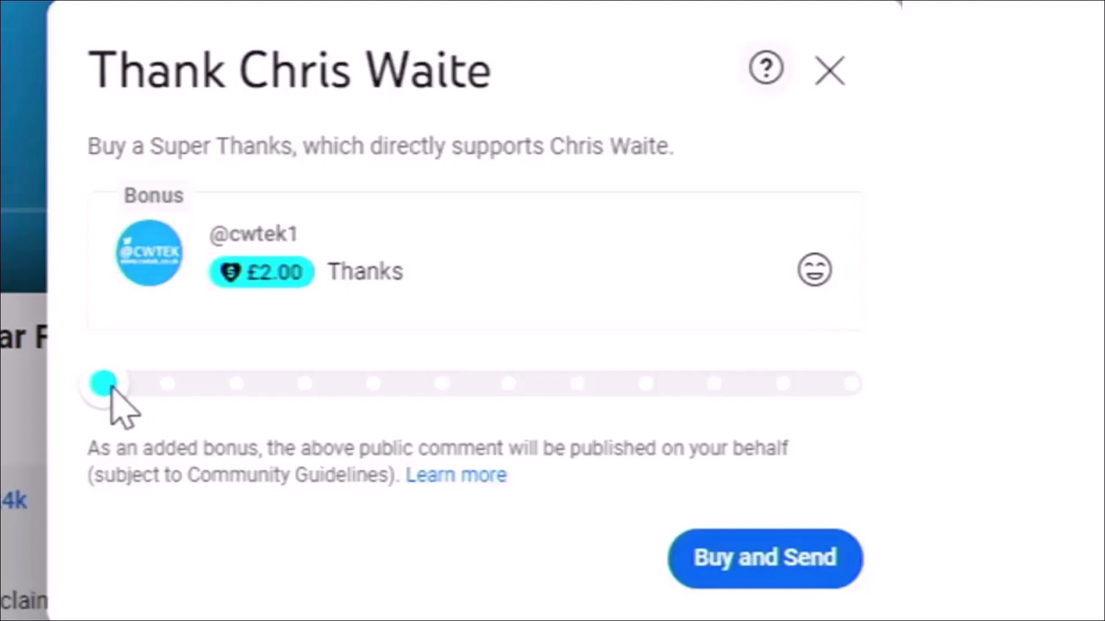
drag(106, 383, 340, 388)
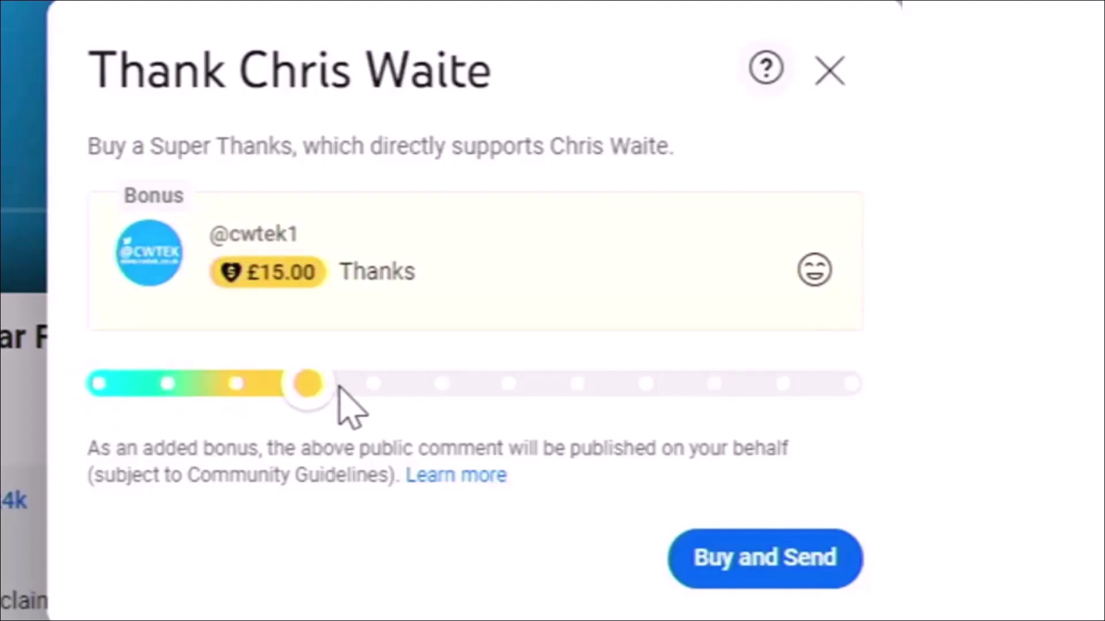
click(830, 70)
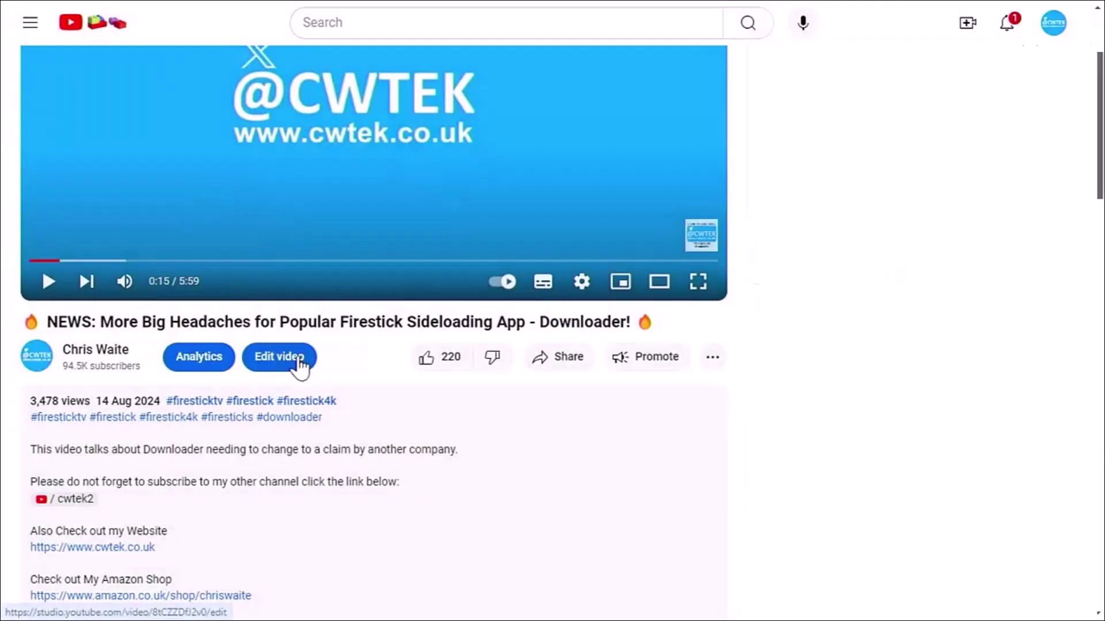
- Browse the channel's home page, then open the Share dialog for the Downloader Firestick news video
click(49, 369)
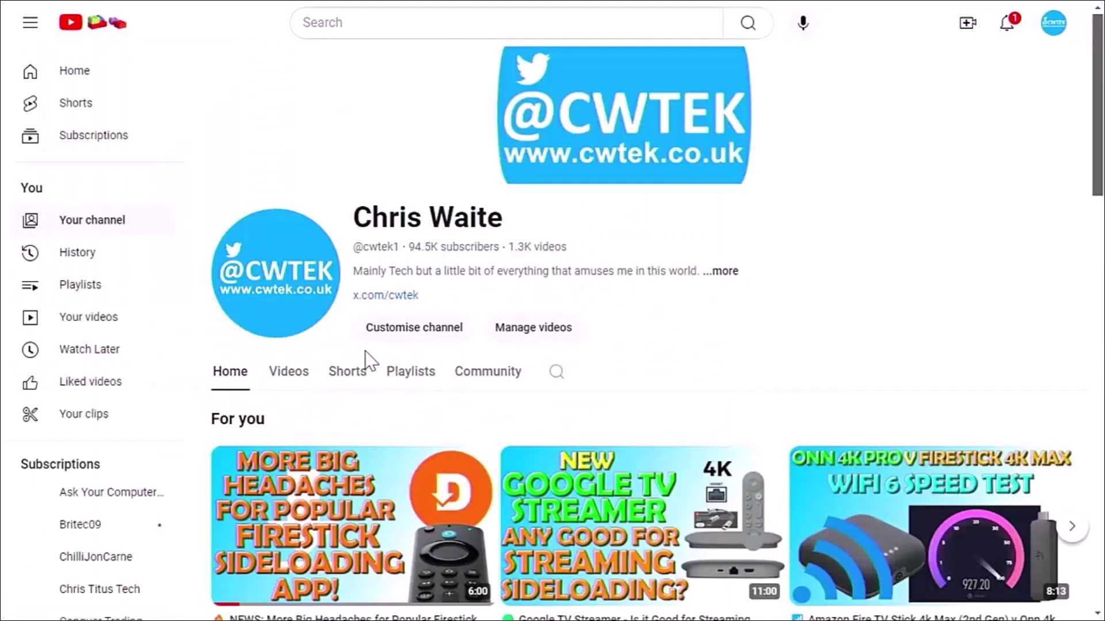
scroll(599, 367, down, 1)
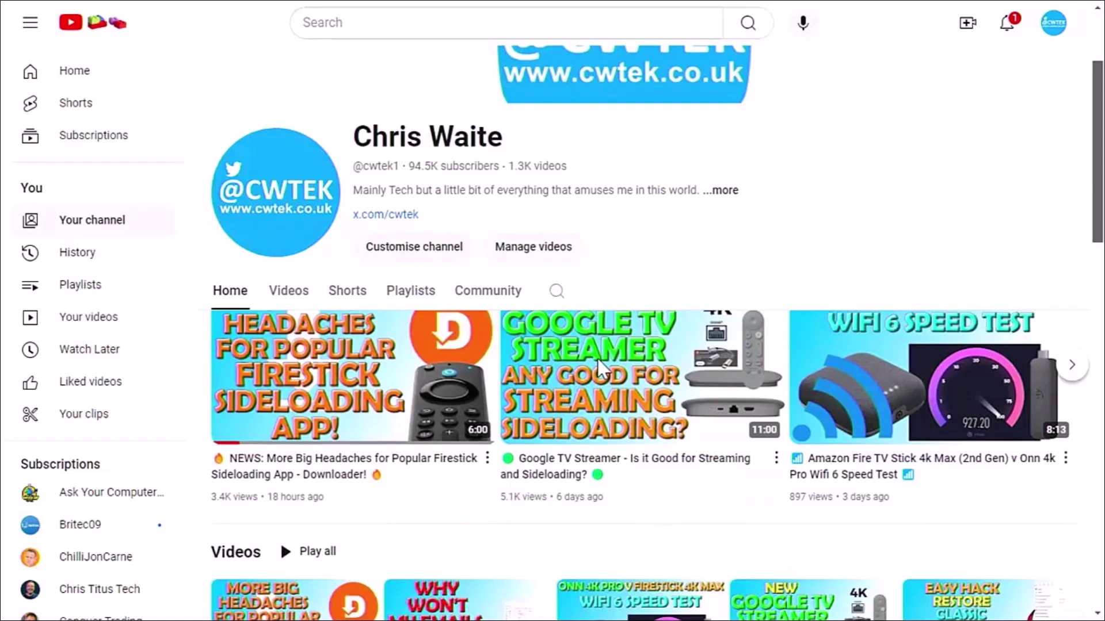
scroll(598, 368, down, 4)
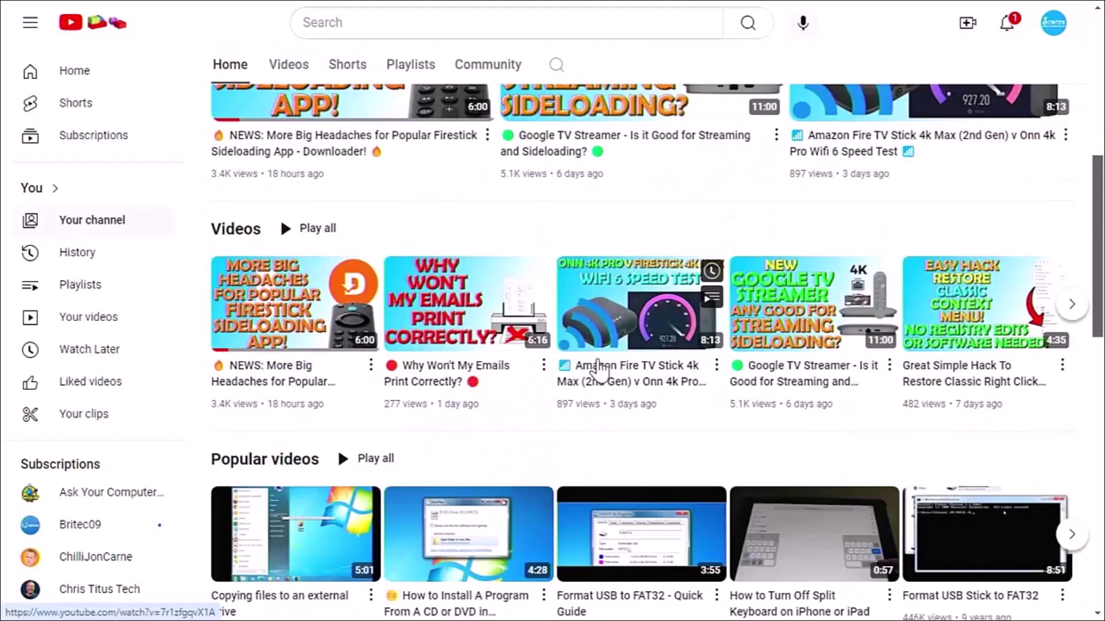
scroll(598, 369, down, 5)
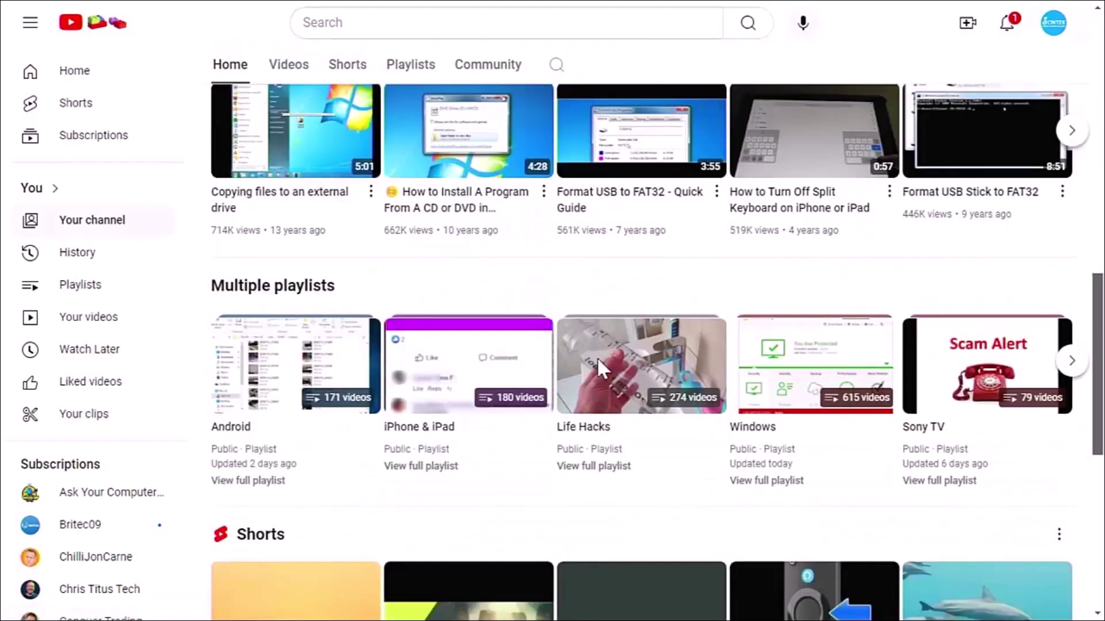
scroll(596, 357, down, 1)
scroll(599, 368, down, 2)
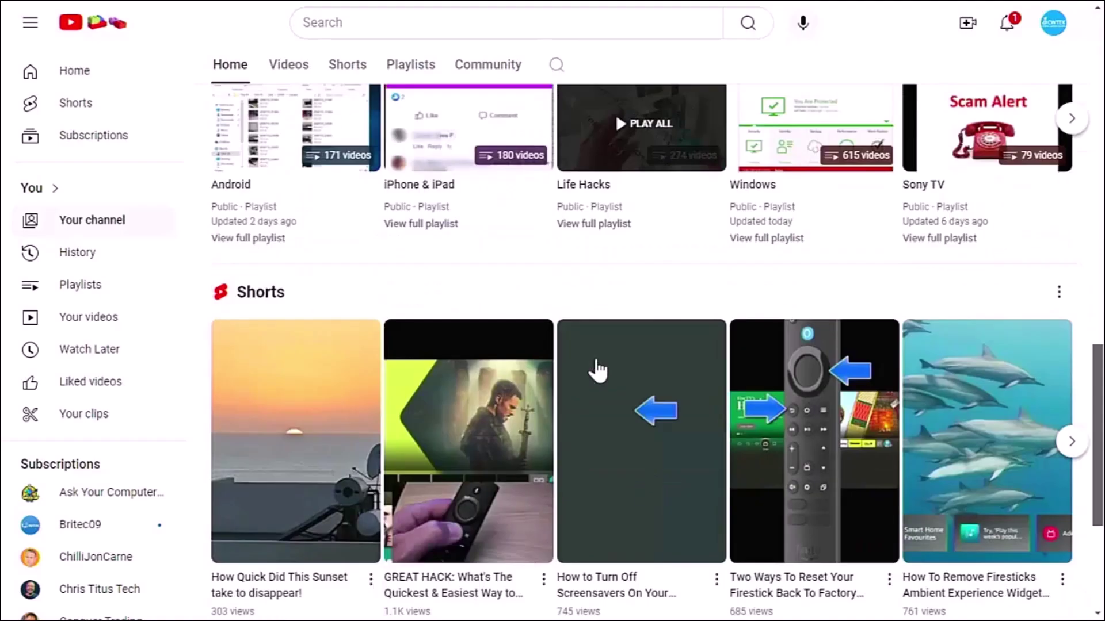
scroll(598, 370, down, 3)
scroll(598, 368, down, 1)
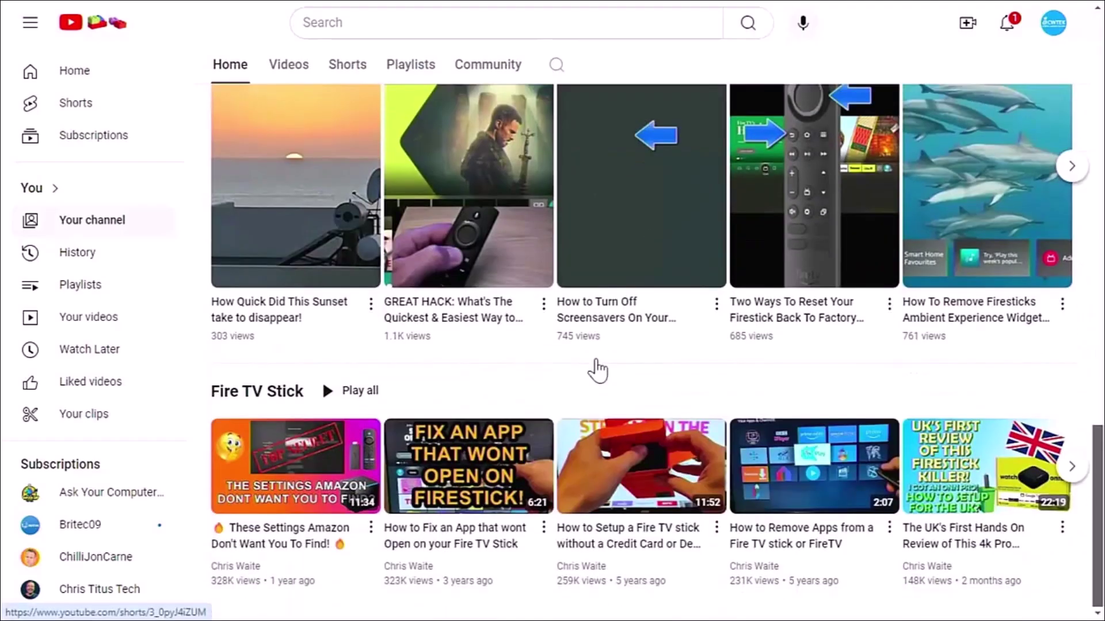
scroll(597, 365, up, 5)
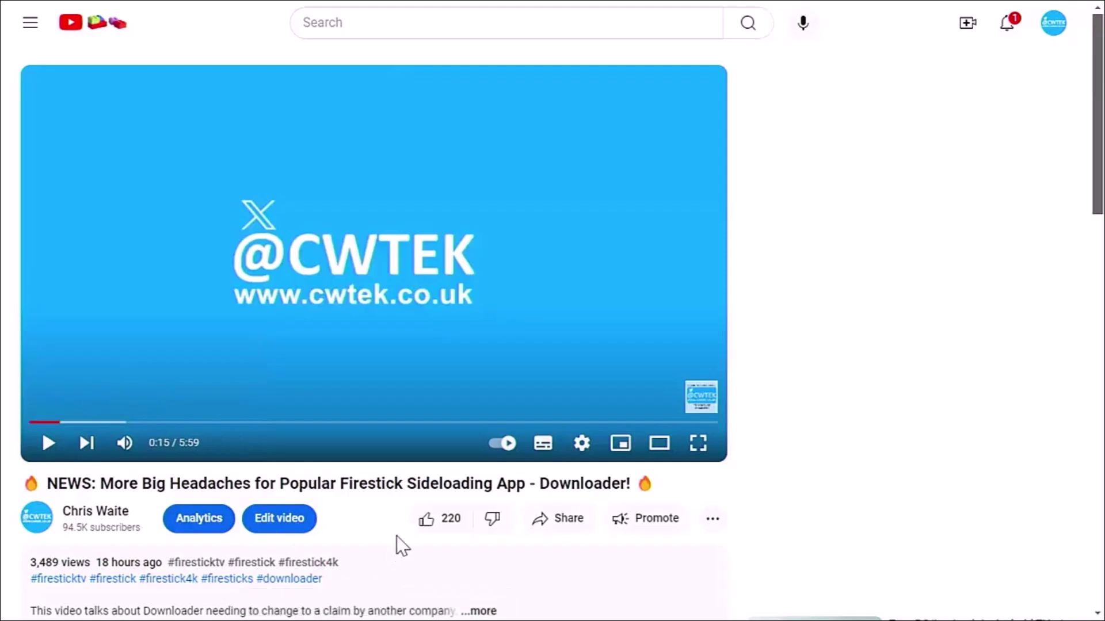
click(533, 526)
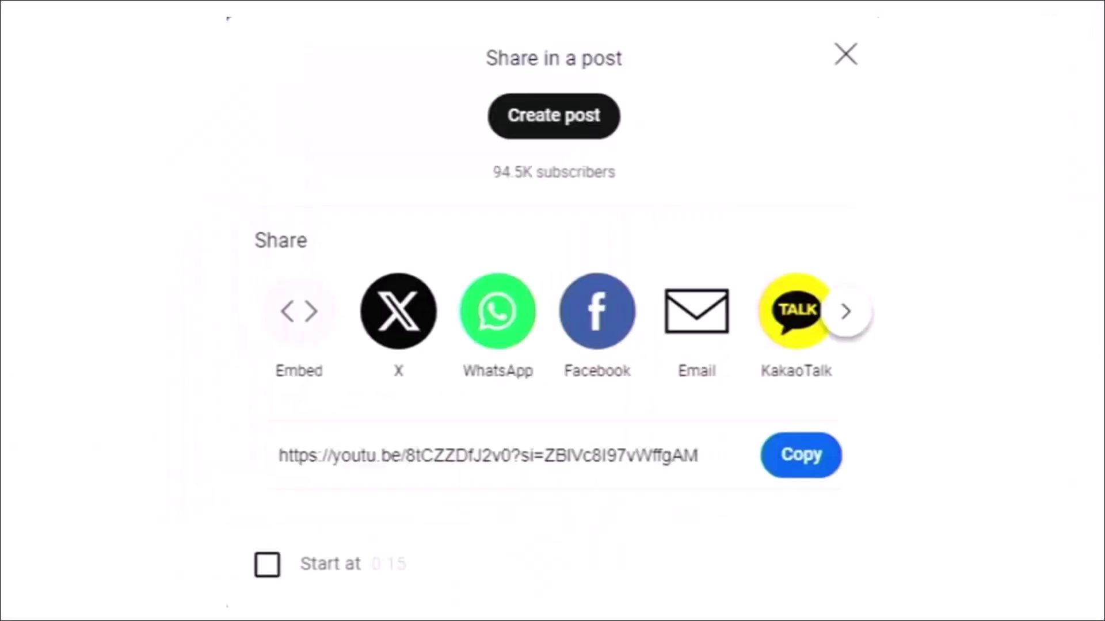